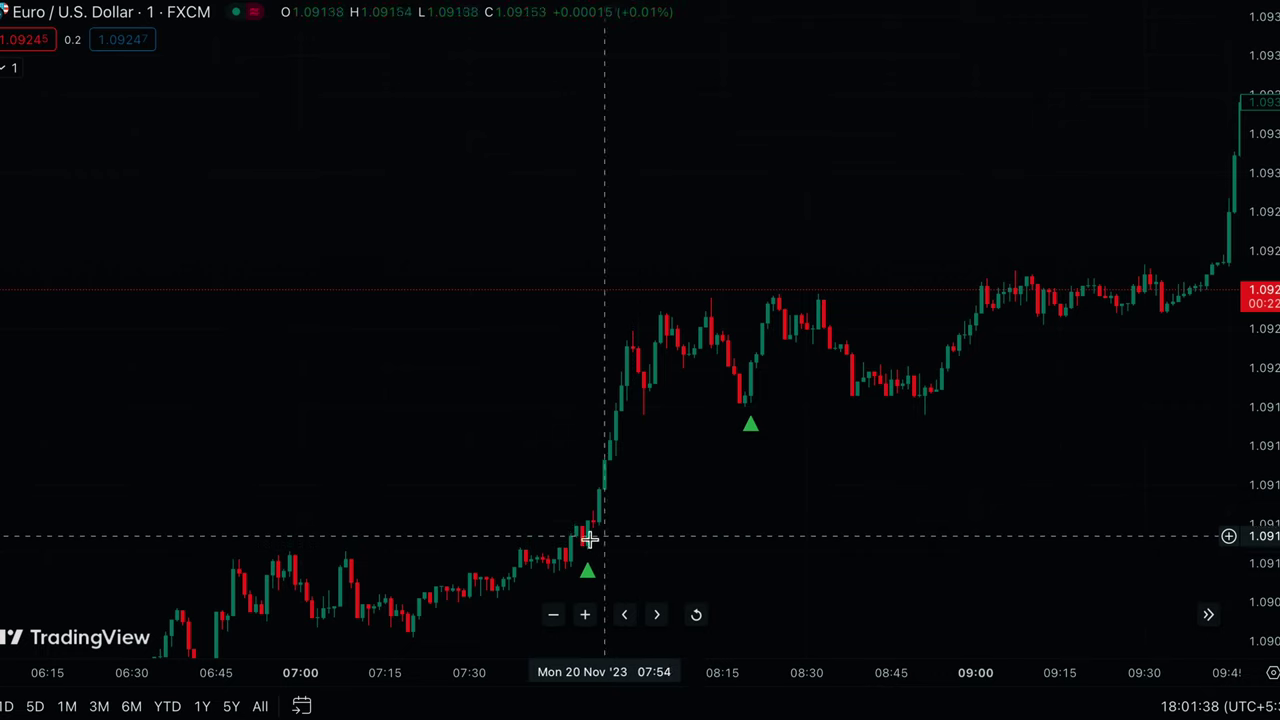
pyautogui.moveTo(521, 418); pyautogui.dragTo(986, 80)
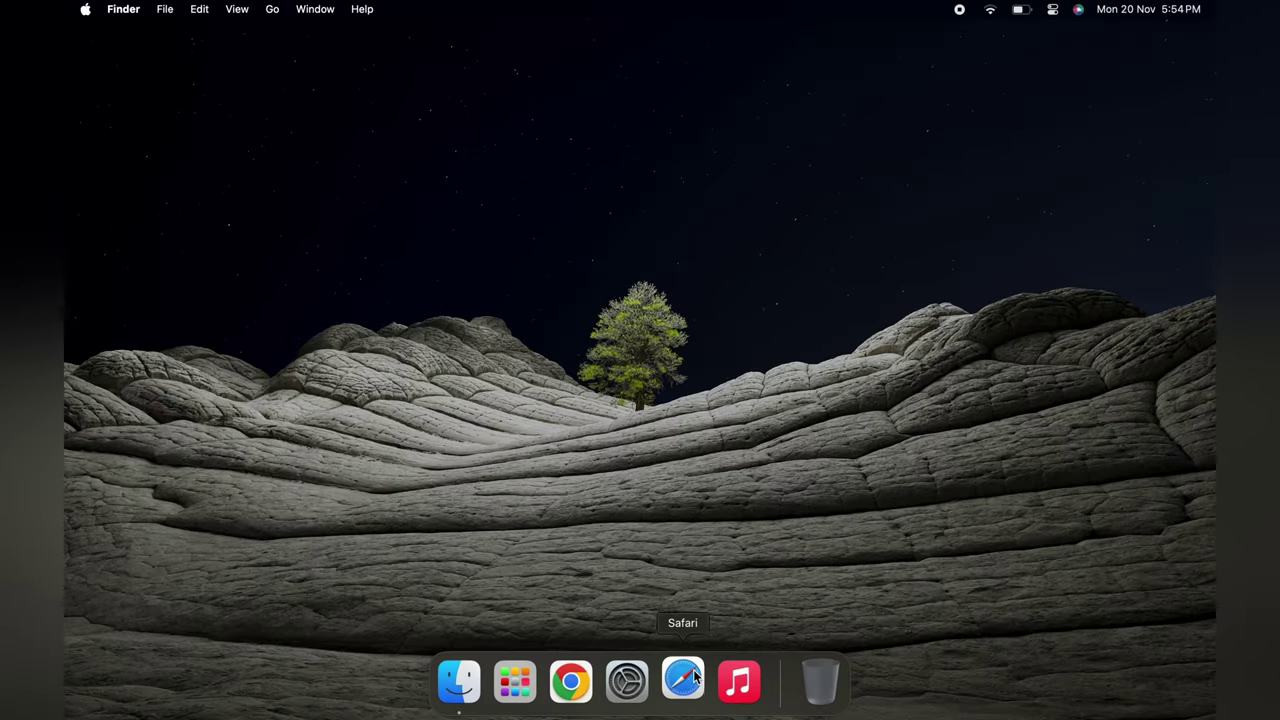
# Step: Open the TradingView website in Safari and switch the browser window to full screen
pyautogui.click(695, 677)
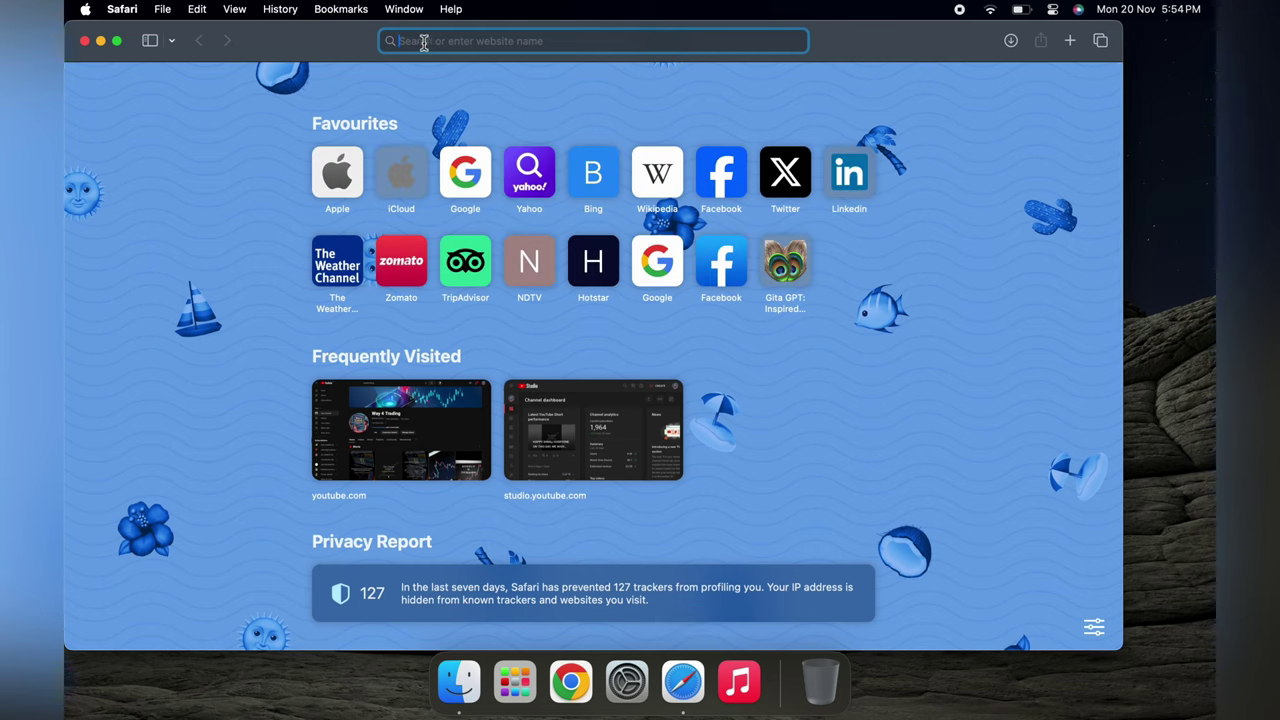
pyautogui.write('tradingview')
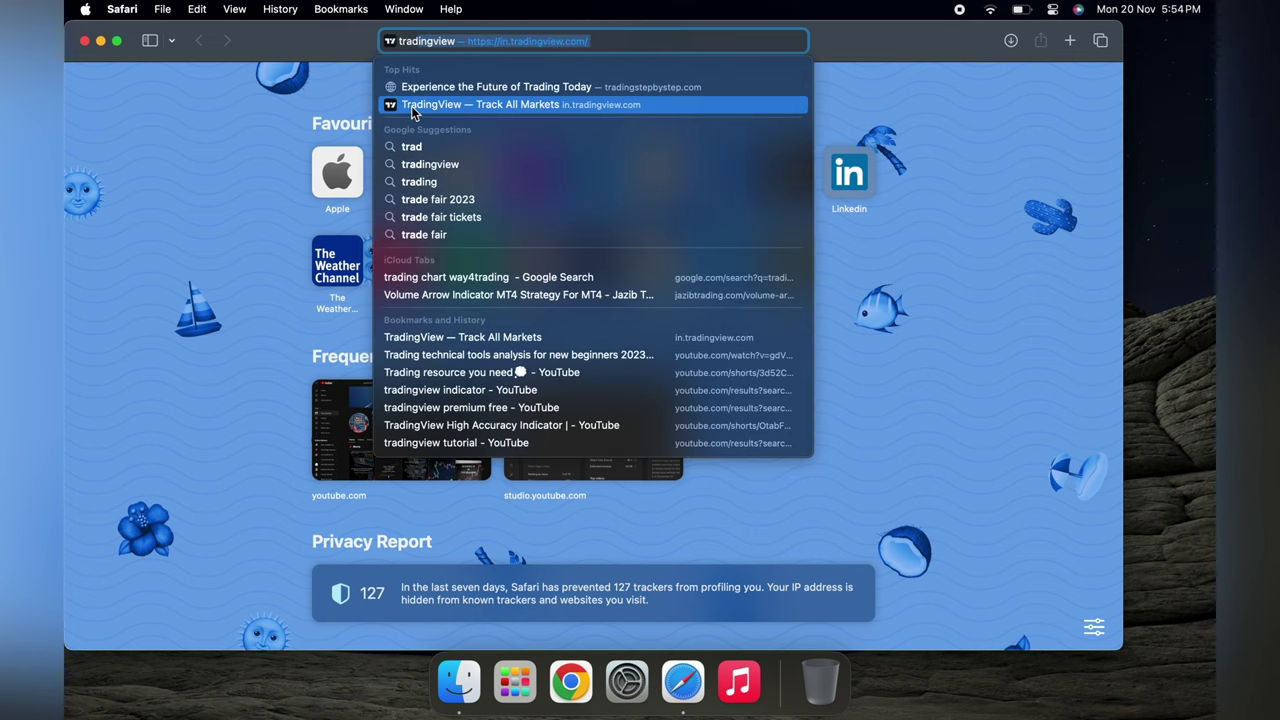
pyautogui.click(450, 105)
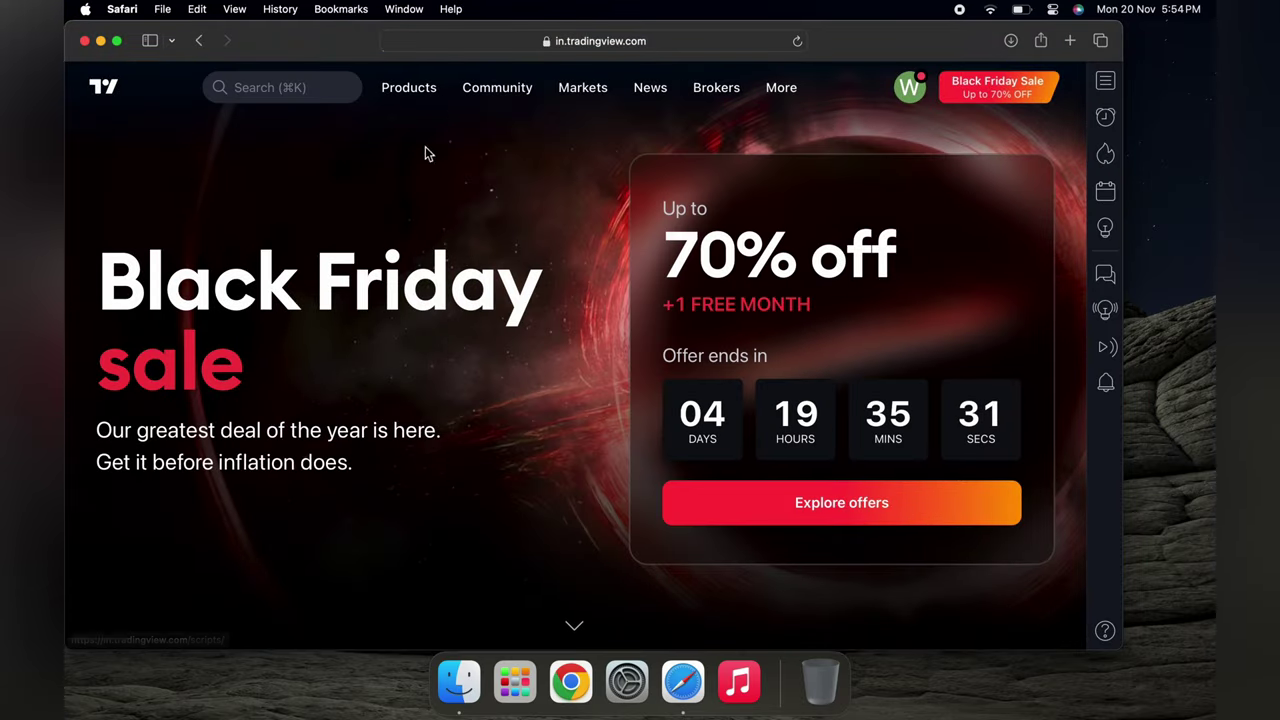
pyautogui.scroll(-10, 367, 250)
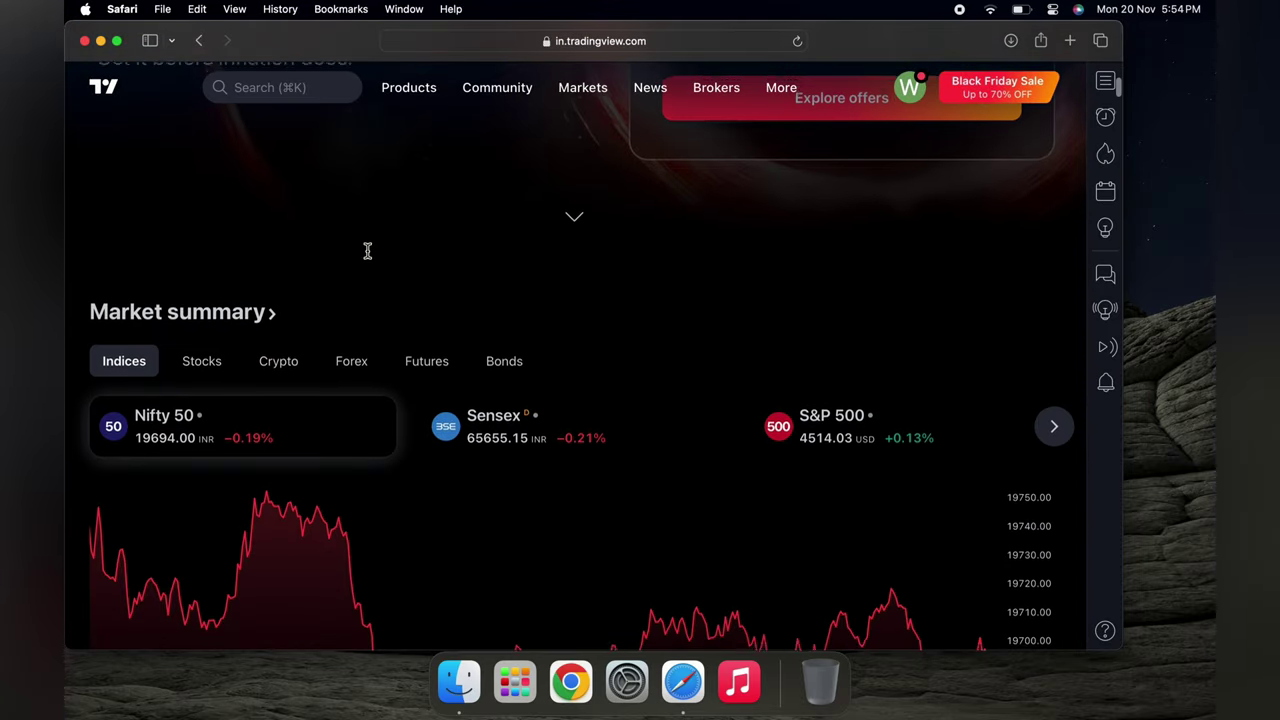
pyautogui.click(115, 47)
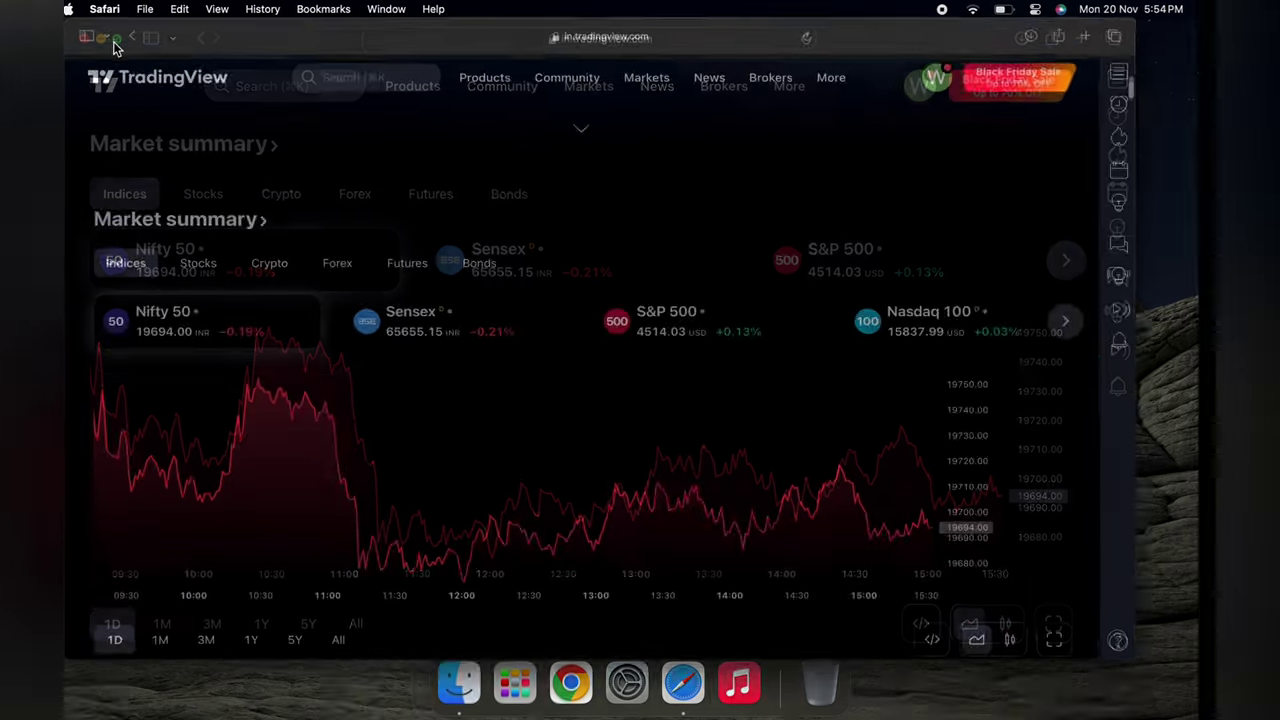
pyautogui.scroll(6, 531, 363)
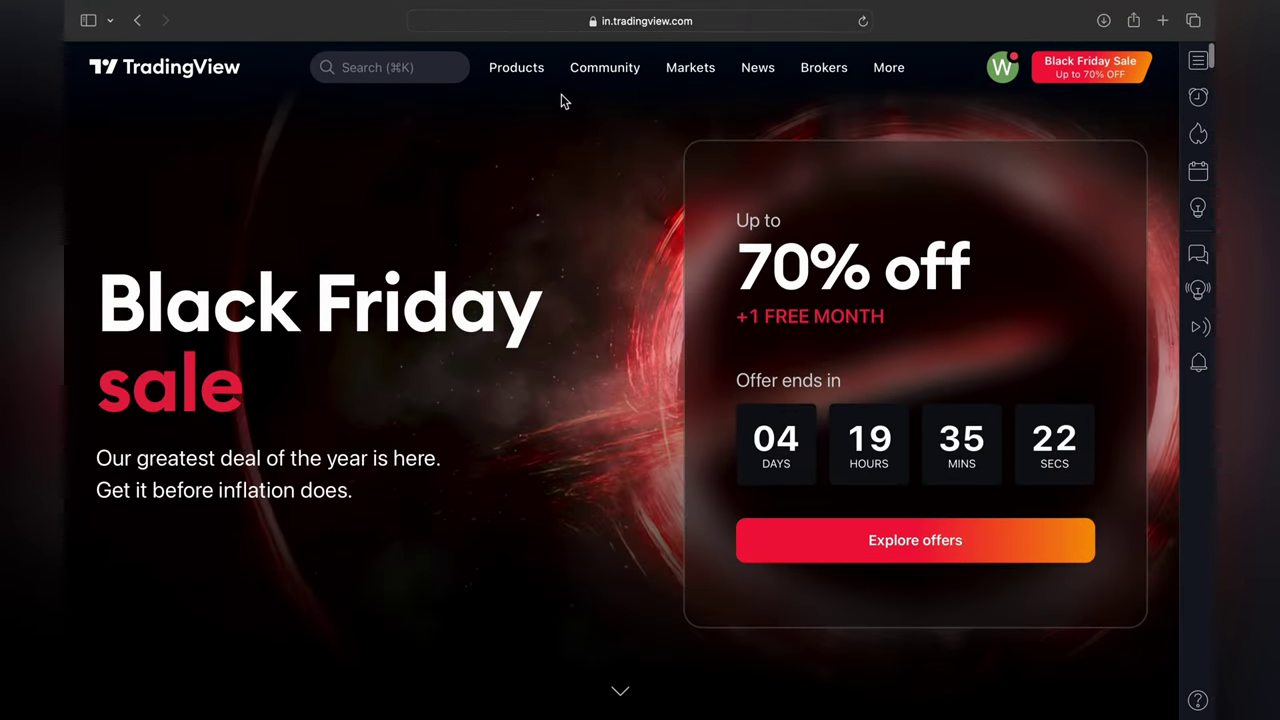
# Step: Show the Forex pairs in the homepage market summary and open the EUR to USD page
pyautogui.moveTo(546, 86)
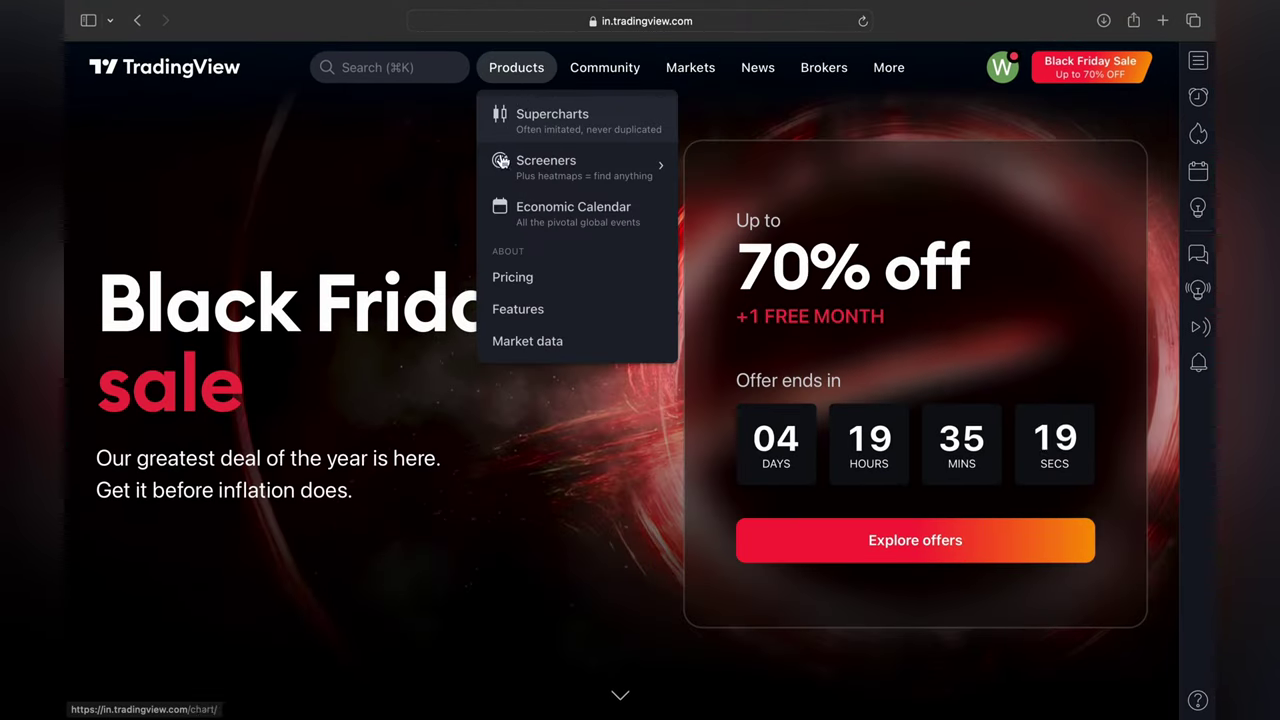
pyautogui.scroll(-8, 470, 338)
pyautogui.click(357, 249)
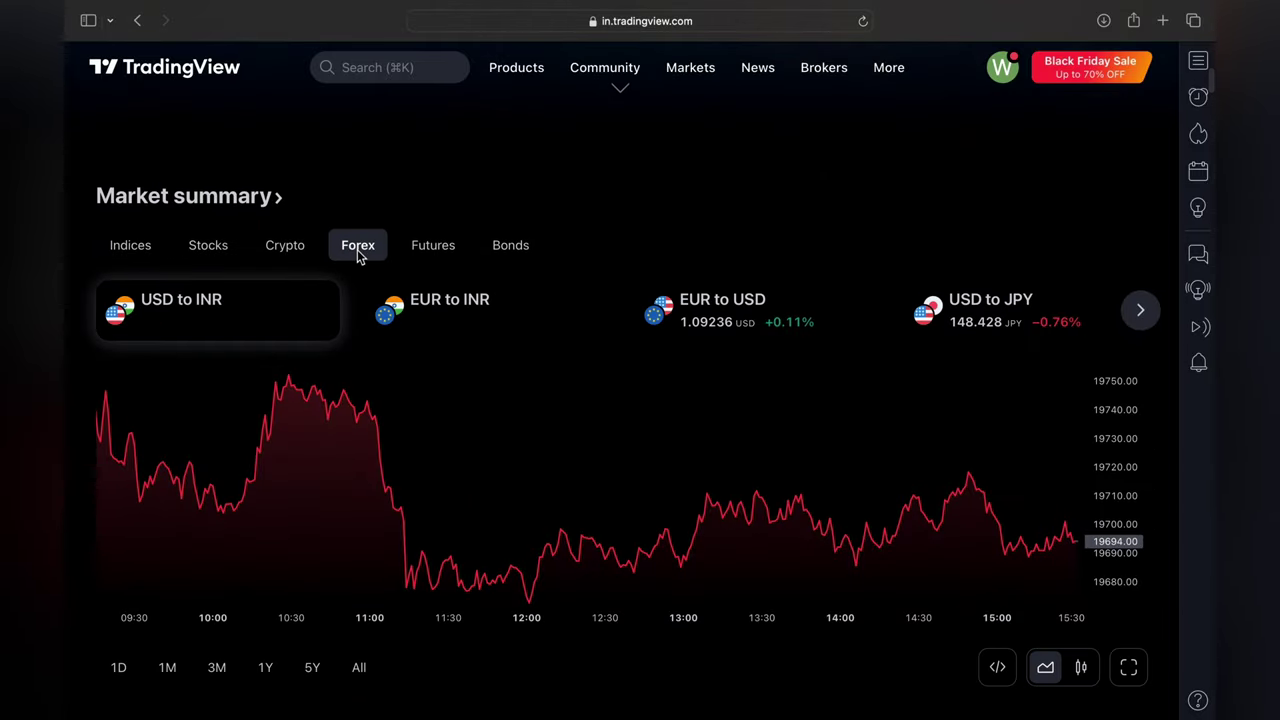
pyautogui.hscroll(5, 802, 308)
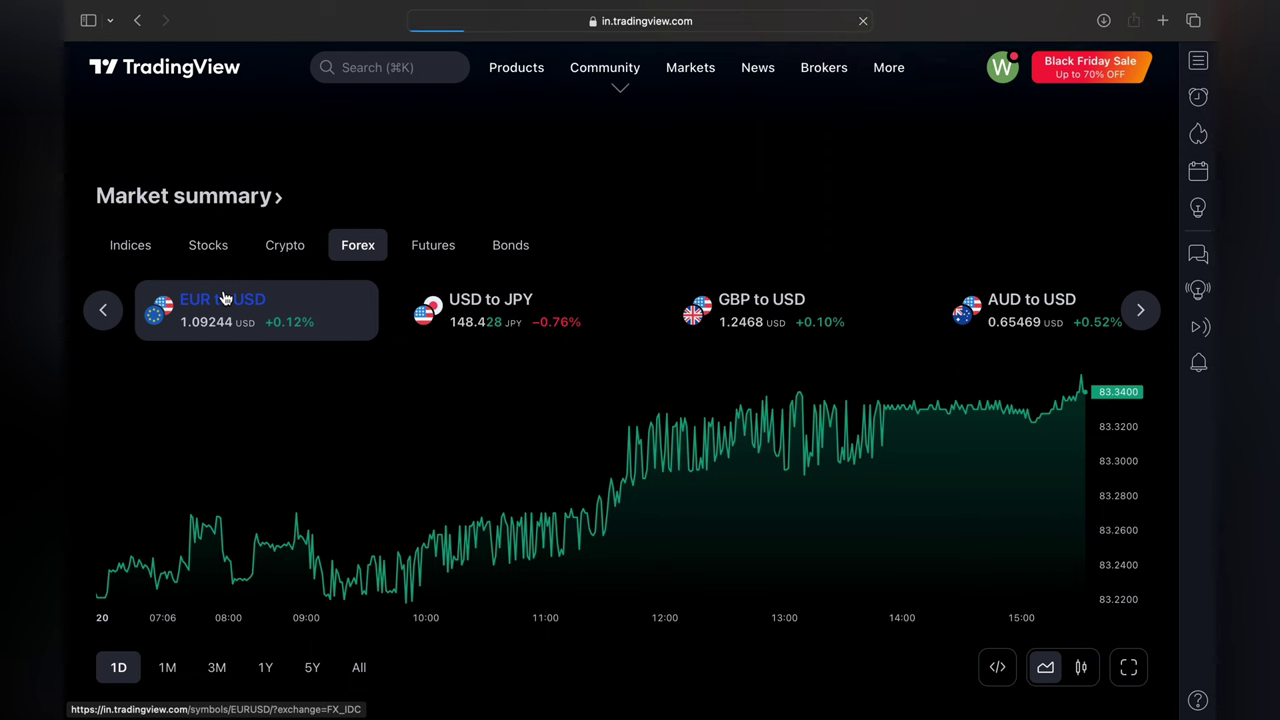
pyautogui.click(224, 298)
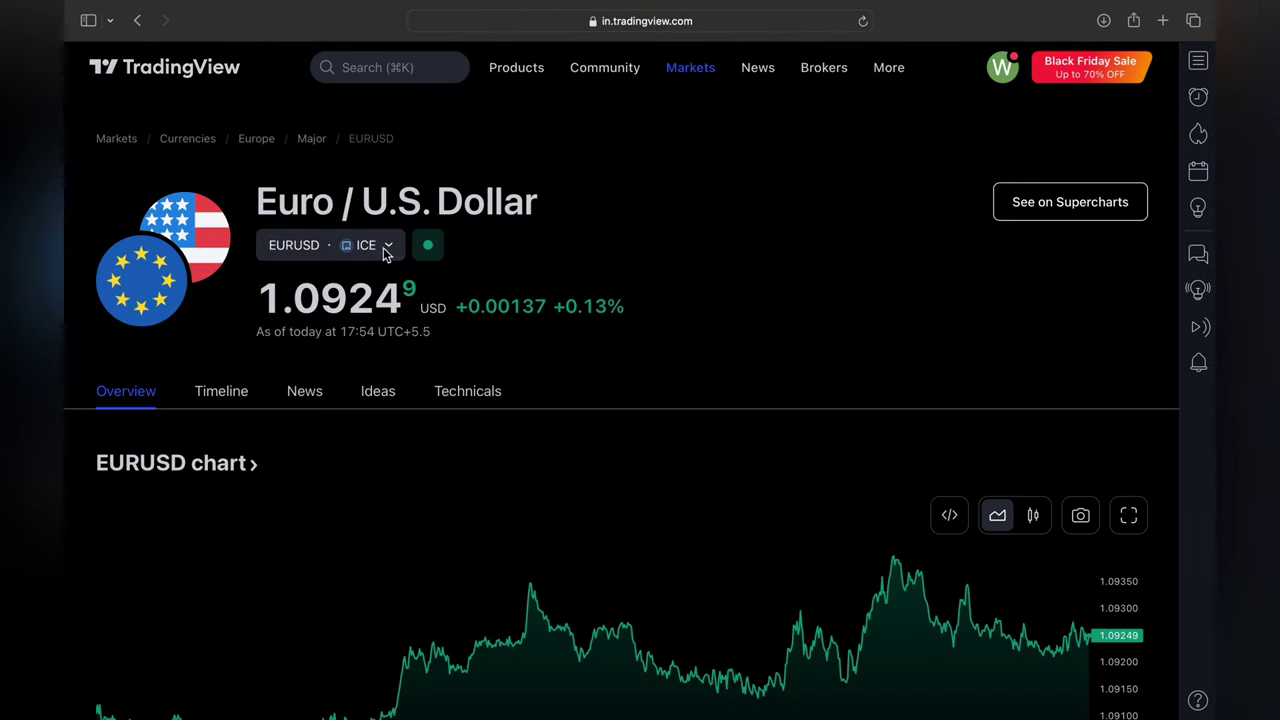
# Step: Switch the EURUSD data source from ICE to FXCM
pyautogui.click(386, 247)
pyautogui.click(390, 410)
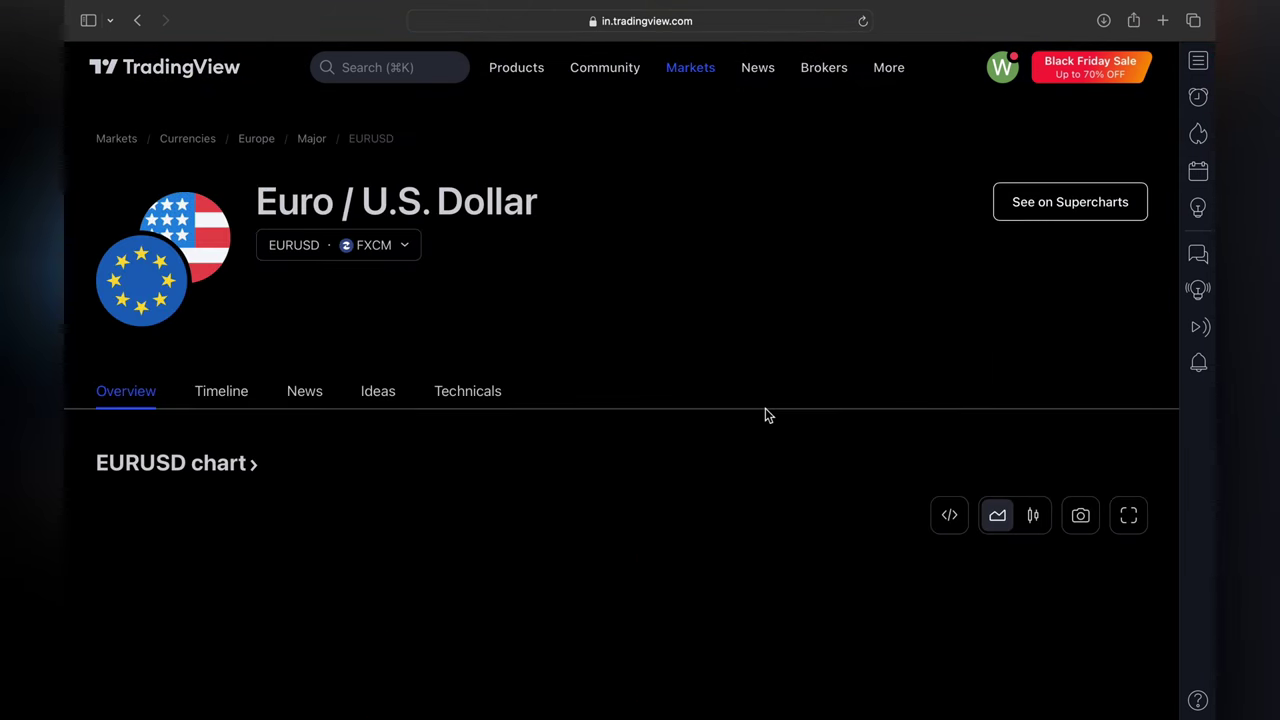
pyautogui.scroll(-5, 866, 458)
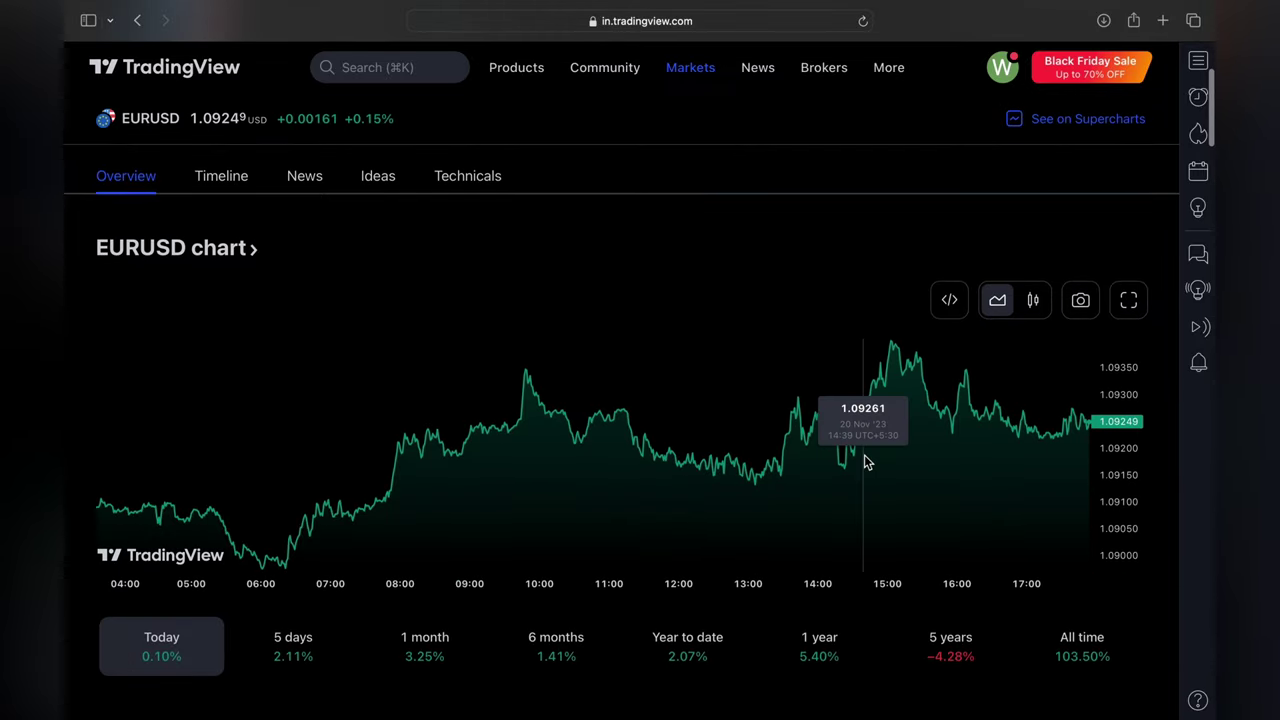
# Step: Display the EURUSD overview chart as candles and open the pair in Supercharts
pyautogui.click(1033, 300)
pyautogui.scroll(-4, 663, 408)
pyautogui.scroll(8, 1005, 198)
pyautogui.click(1005, 198)
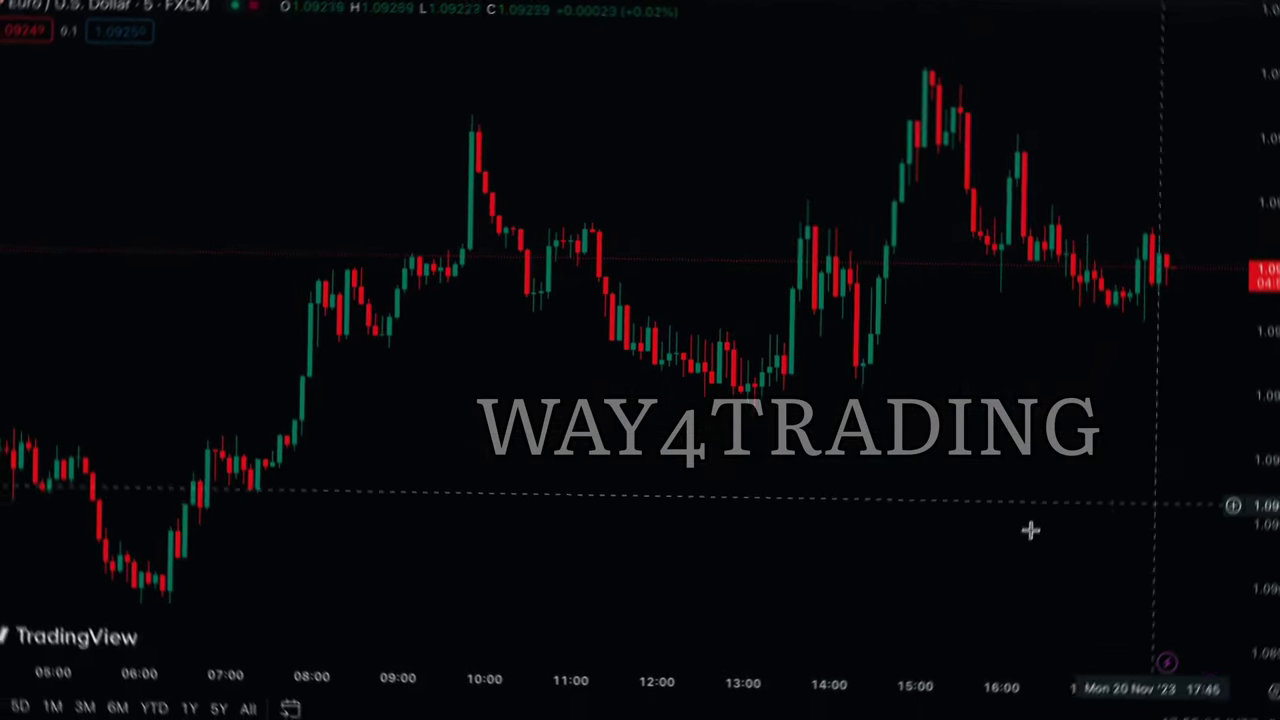
# Step: Set the EURUSD chart's timeframe to 15 minutes and compress its price scale
pyautogui.hscroll(6, 862, 372)
pyautogui.hscroll(-2, 862, 372)
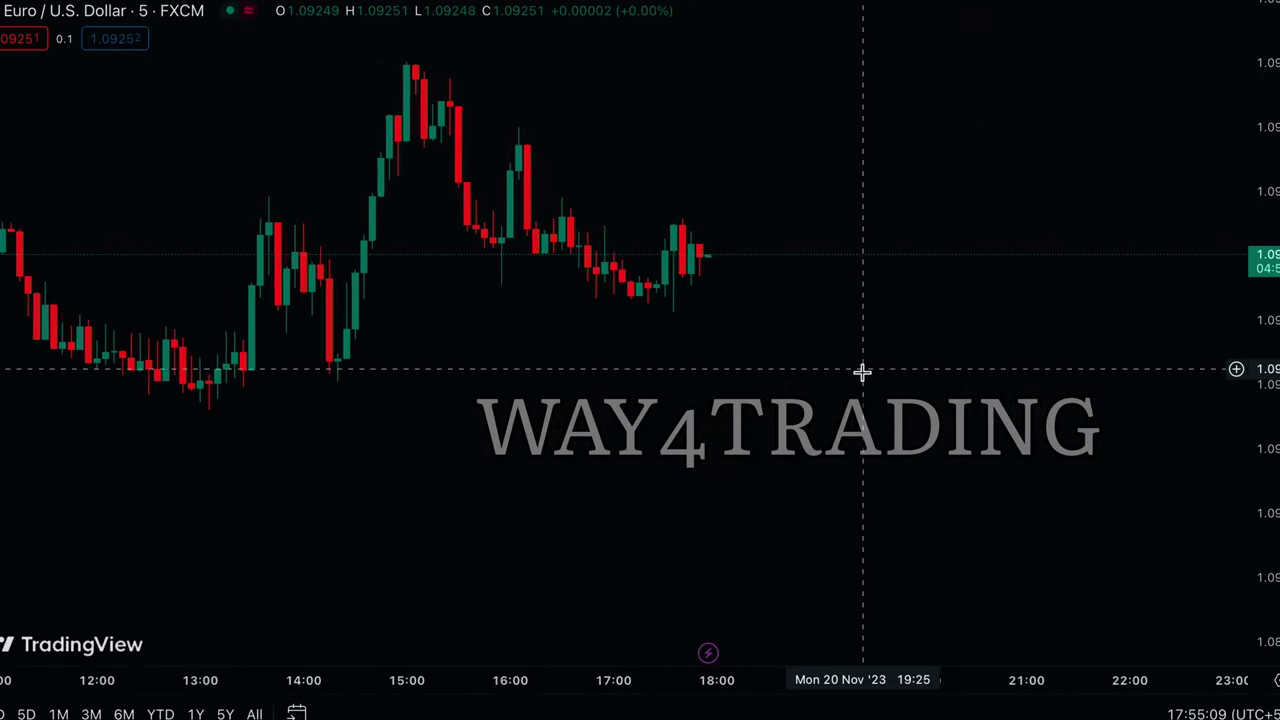
pyautogui.hscroll(-2, 260, 251)
pyautogui.click(140, 5)
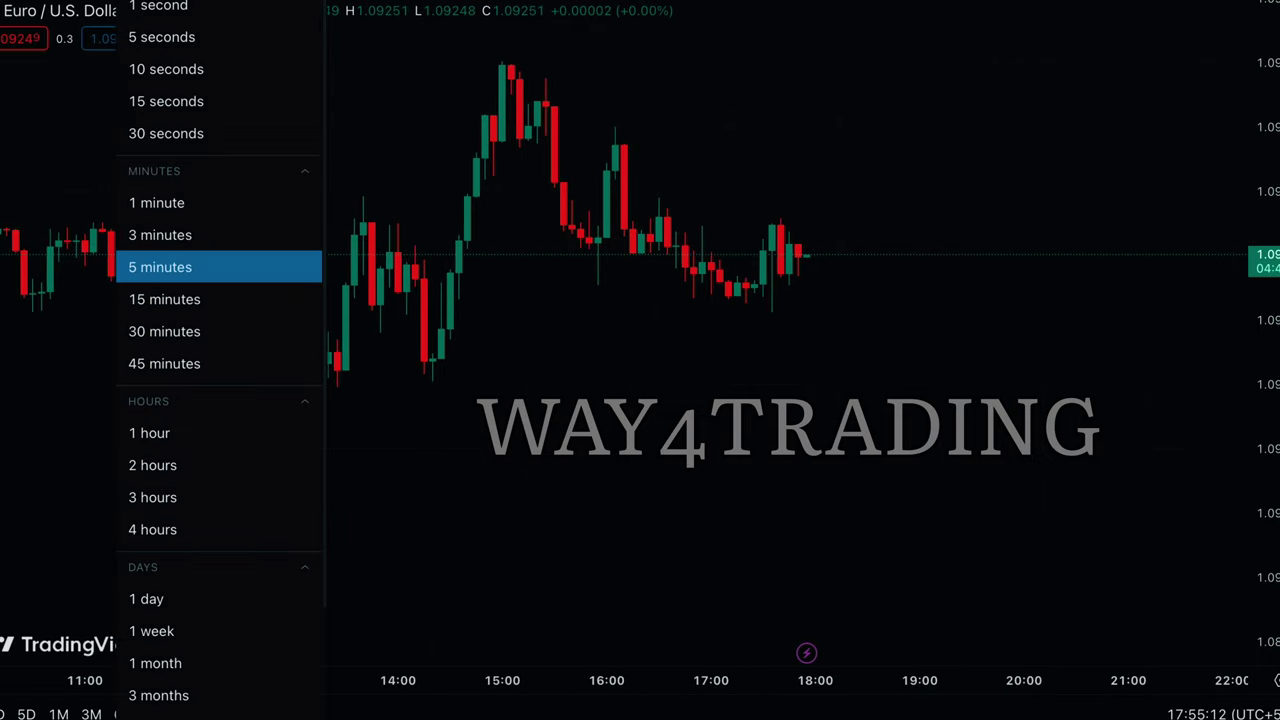
pyautogui.click(177, 302)
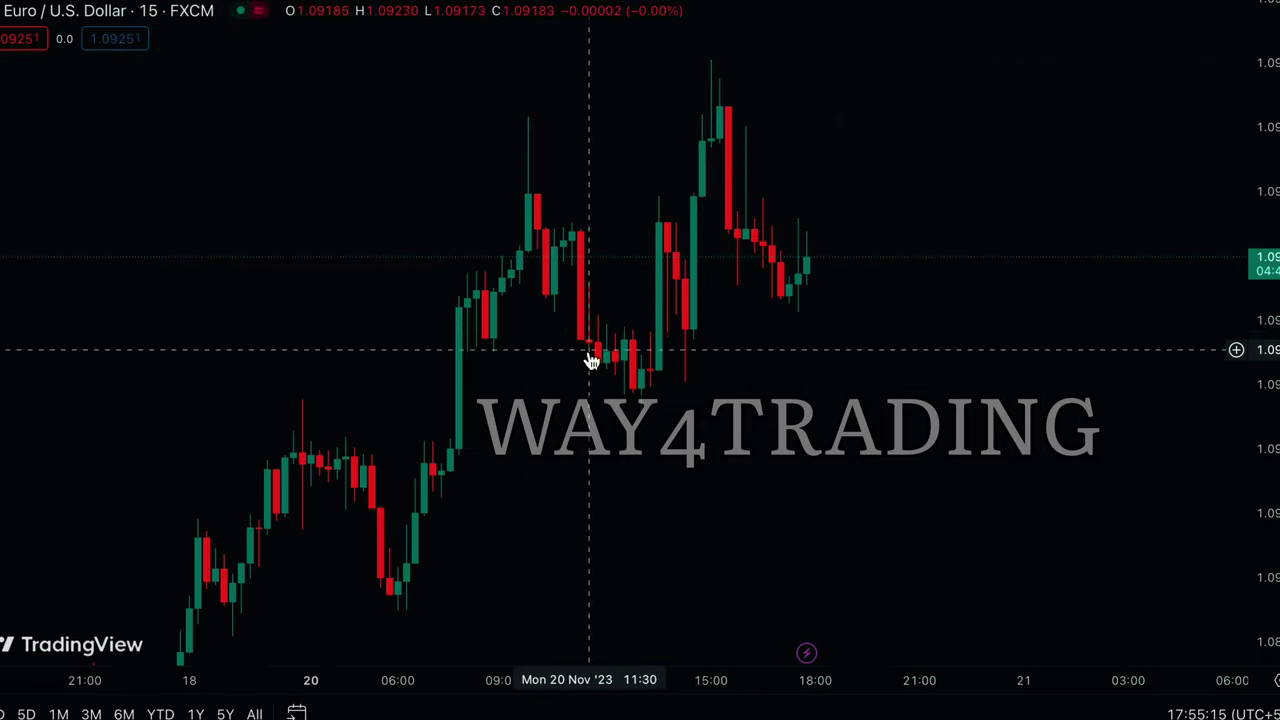
pyautogui.moveTo(1275, 155); pyautogui.dragTo(1260, 337)
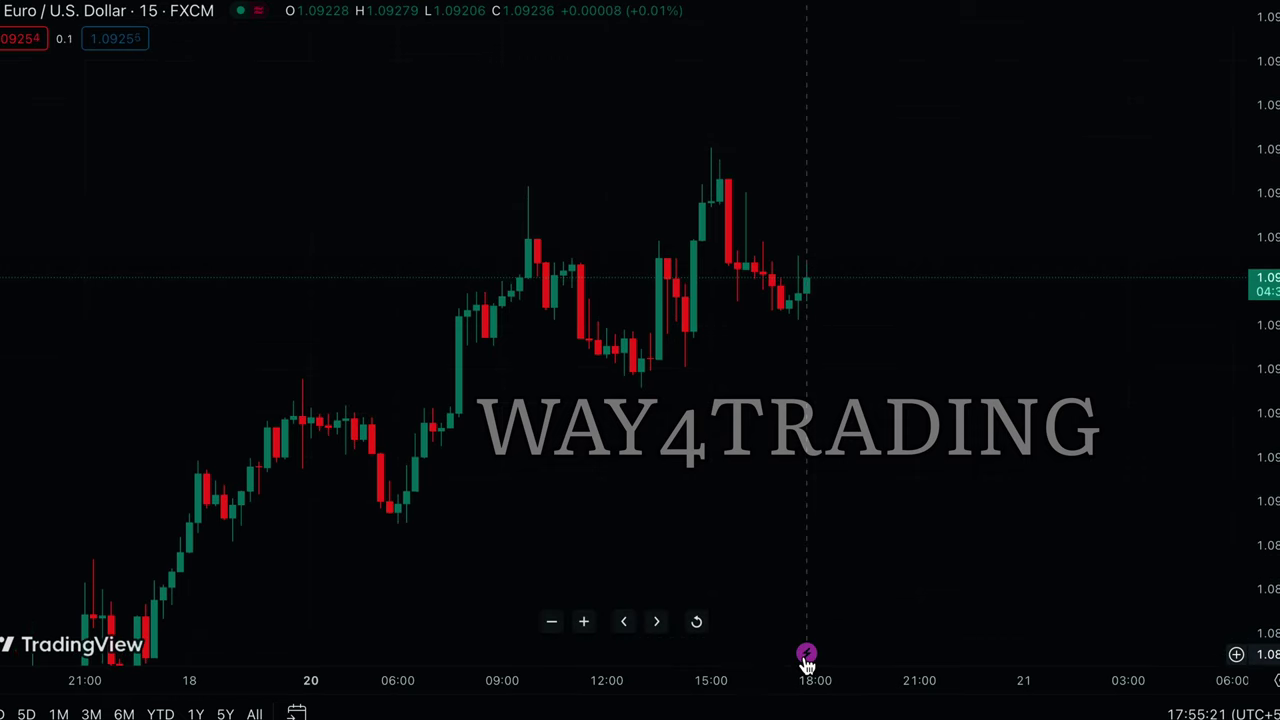
pyautogui.moveTo(807, 661)
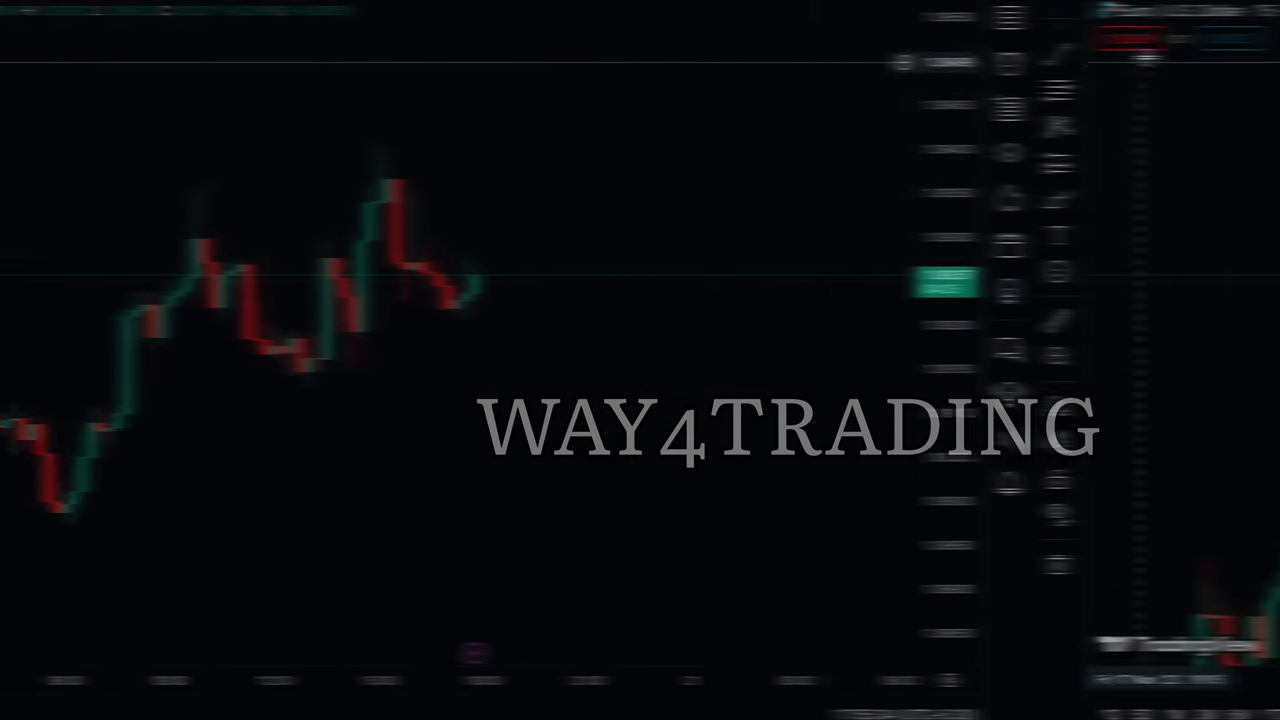
# Step: Set the chart's timeframe to 30 minutes and compress the price scale to fit the earlier candles
pyautogui.click(168, 325)
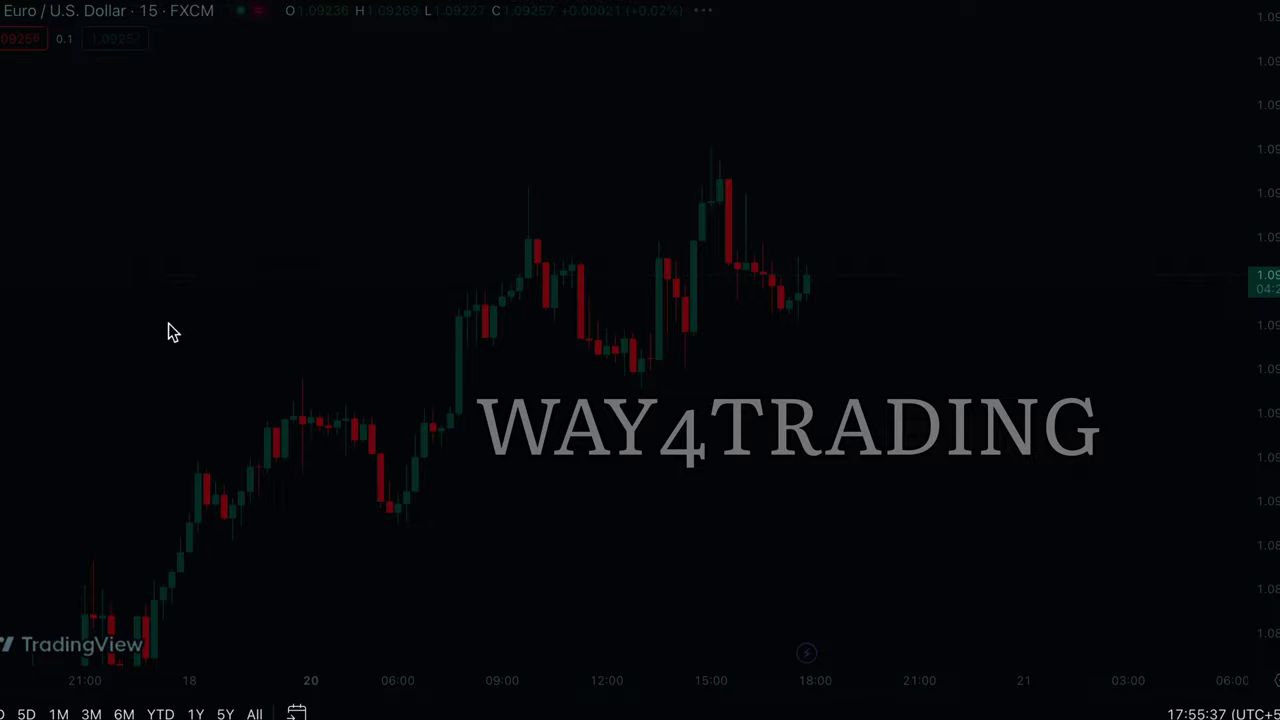
pyautogui.moveTo(1268, 143); pyautogui.dragTo(1260, 529)
pyautogui.moveTo(453, 535); pyautogui.dragTo(665, 424)
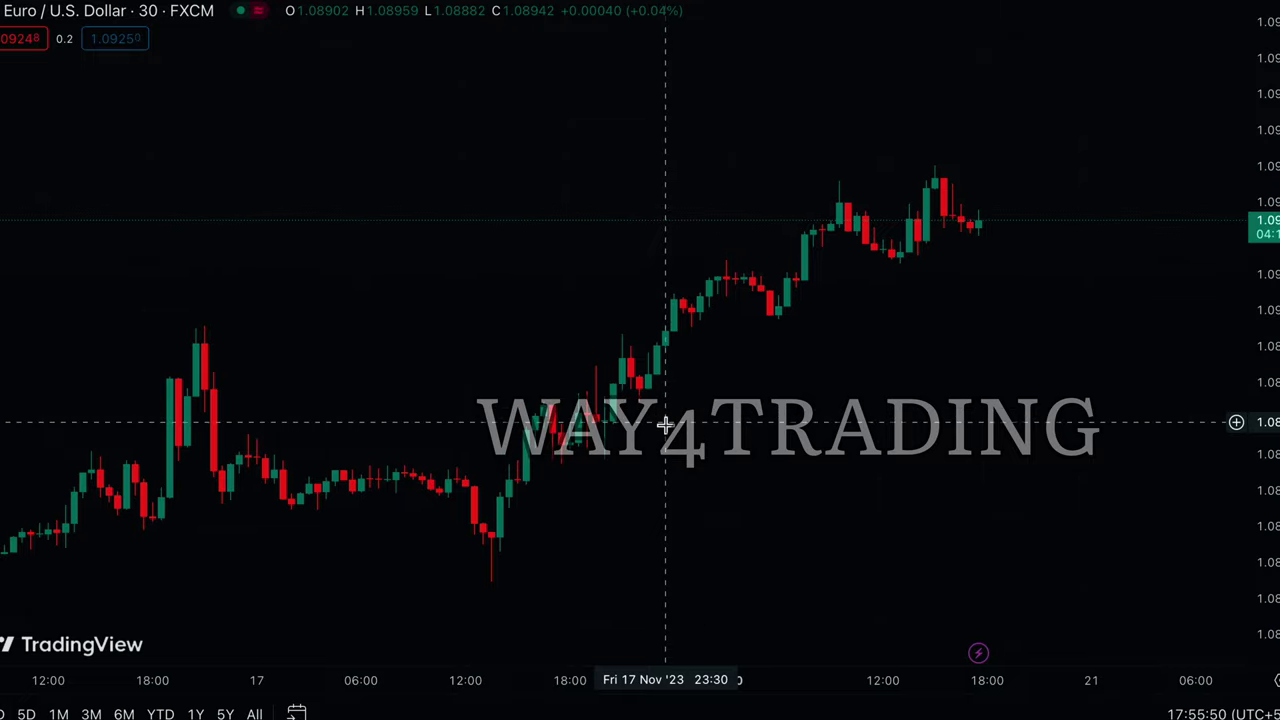
pyautogui.hscroll(-3, 664, 424)
pyautogui.hscroll(-4, 400, 450)
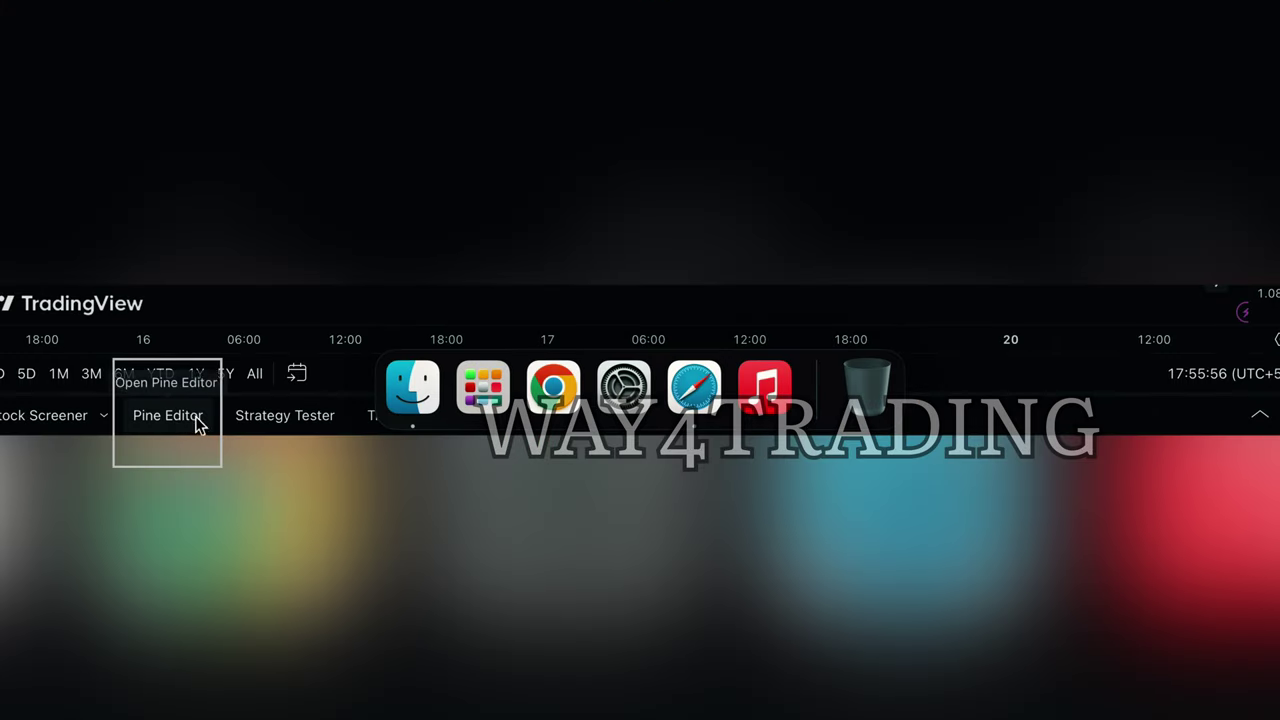
# Step: Open the Pine Editor and replace the whole existing script with the copied indicator code
pyautogui.click(170, 416)
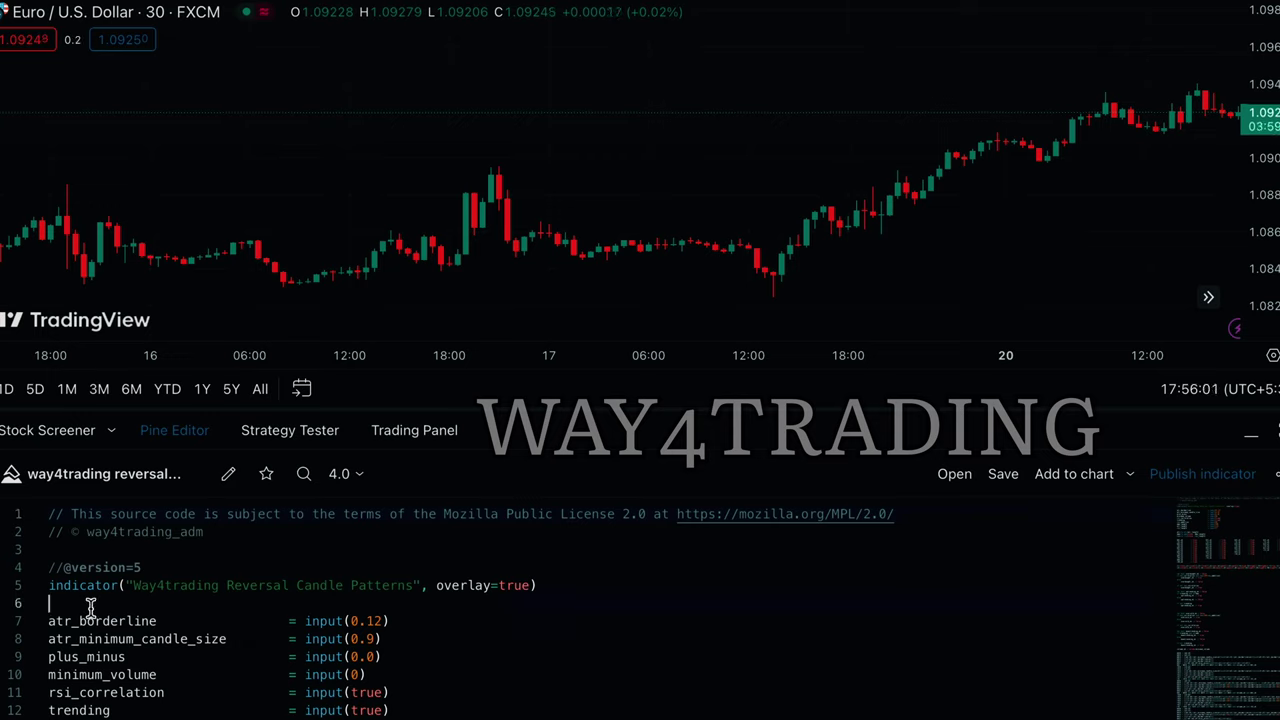
pyautogui.press('super+a')
pyautogui.press('super+a')
pyautogui.press('BackSpace')
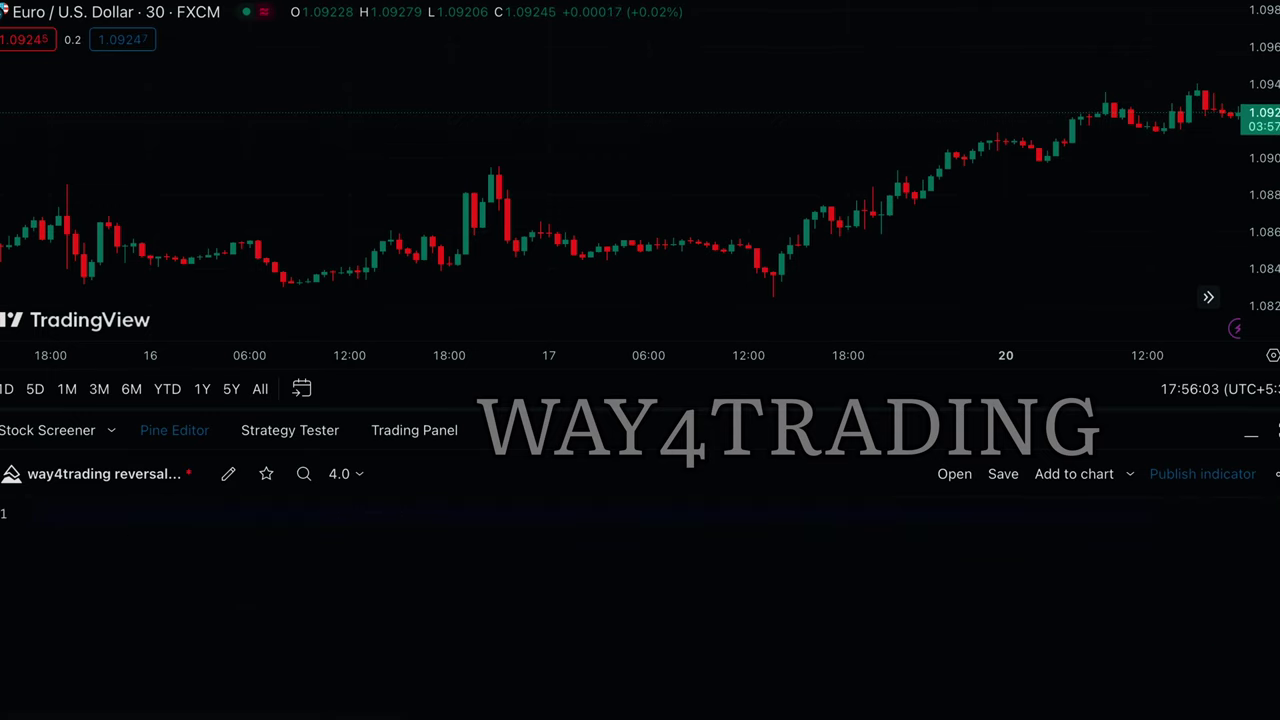
pyautogui.press('super+v')
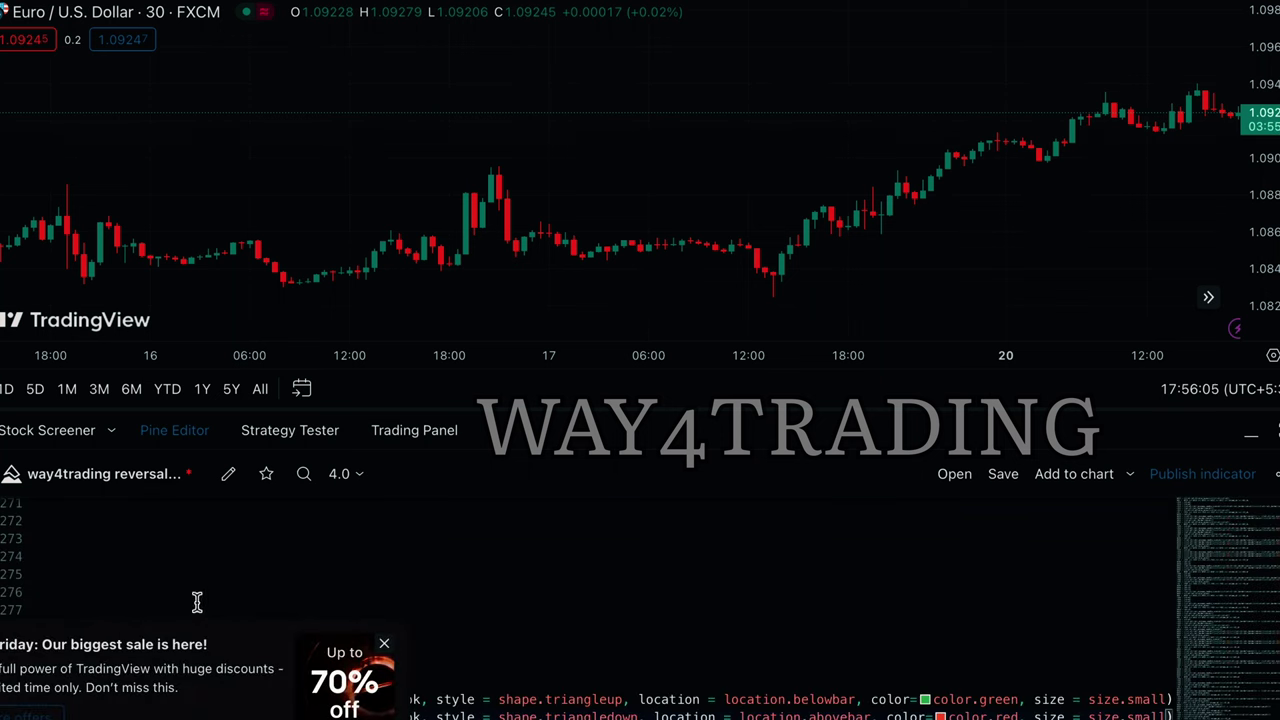
# Step: Dismiss the sale advertisement covering the code and add the Way4trading Reversal Candle Patterns indicator to the chart
pyautogui.click(411, 607)
pyautogui.hscroll(-6, 537, 603)
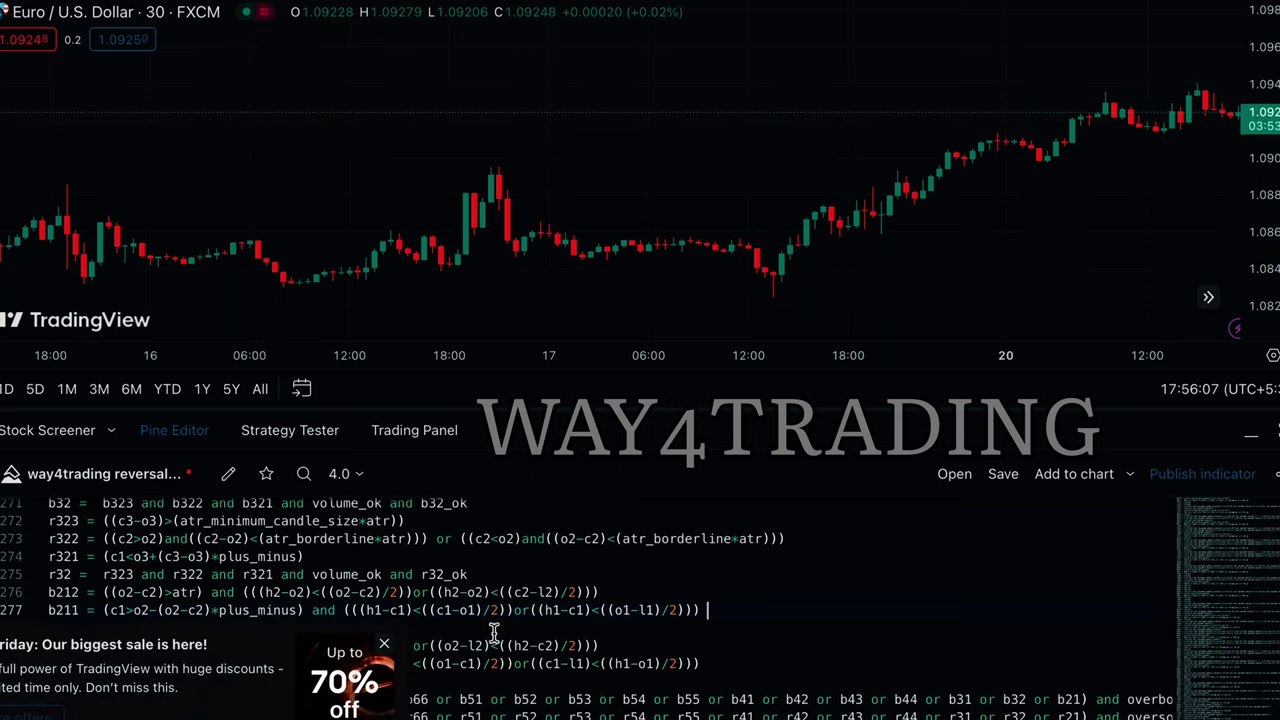
pyautogui.click(385, 648)
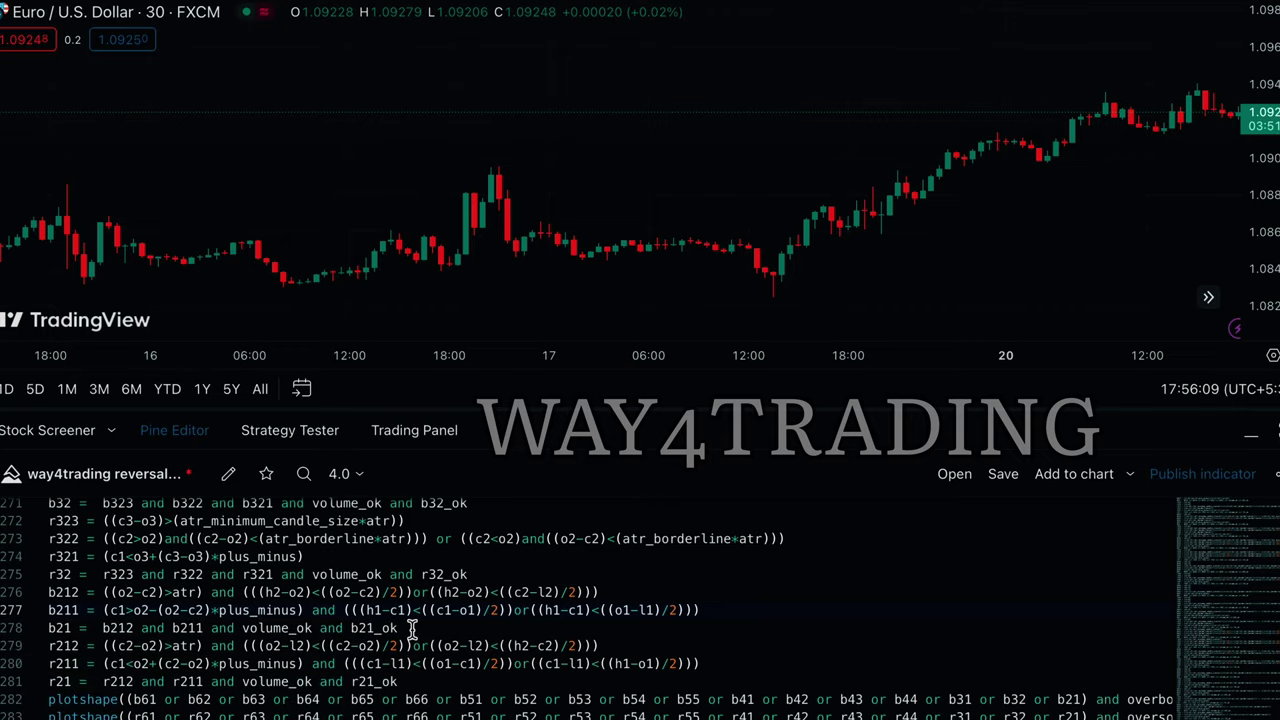
pyautogui.scroll(-5, 411, 628)
pyautogui.scroll(20, 411, 628)
pyautogui.scroll(20, 411, 628)
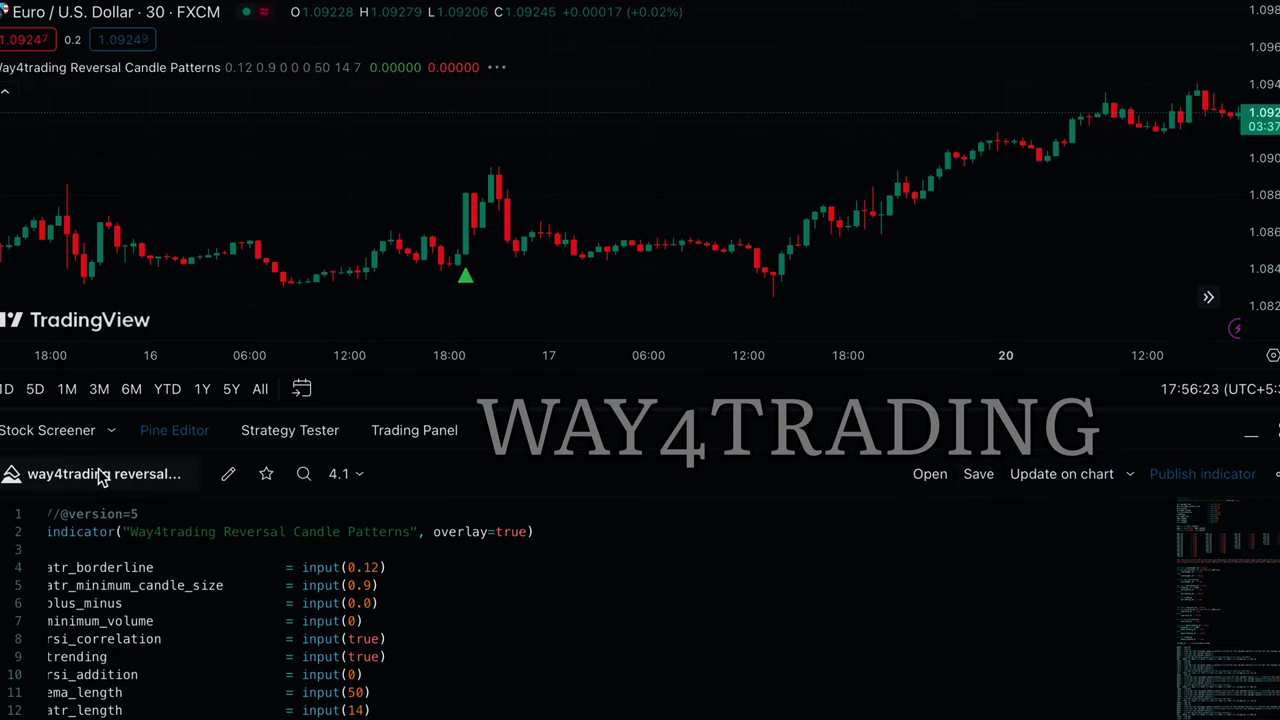
# Step: Minimize the Pine Editor and collapse the indicator legend above the chart
pyautogui.click(1251, 437)
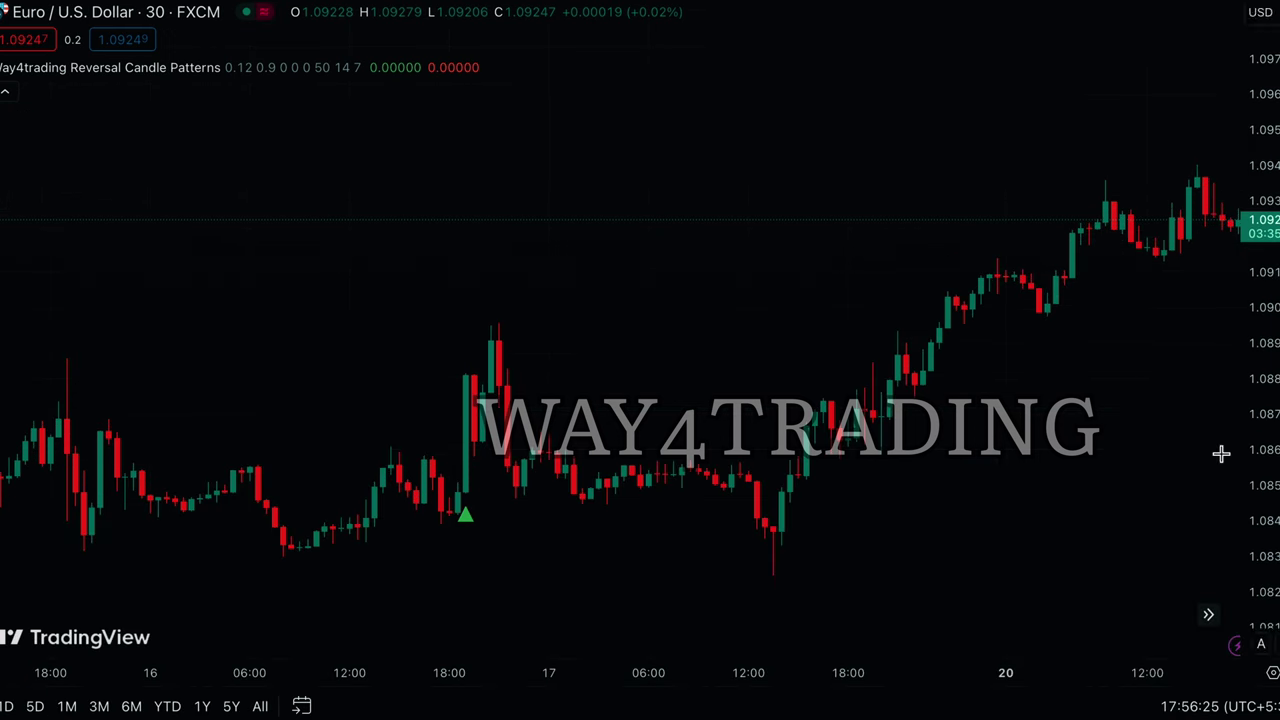
pyautogui.moveTo(252, 80)
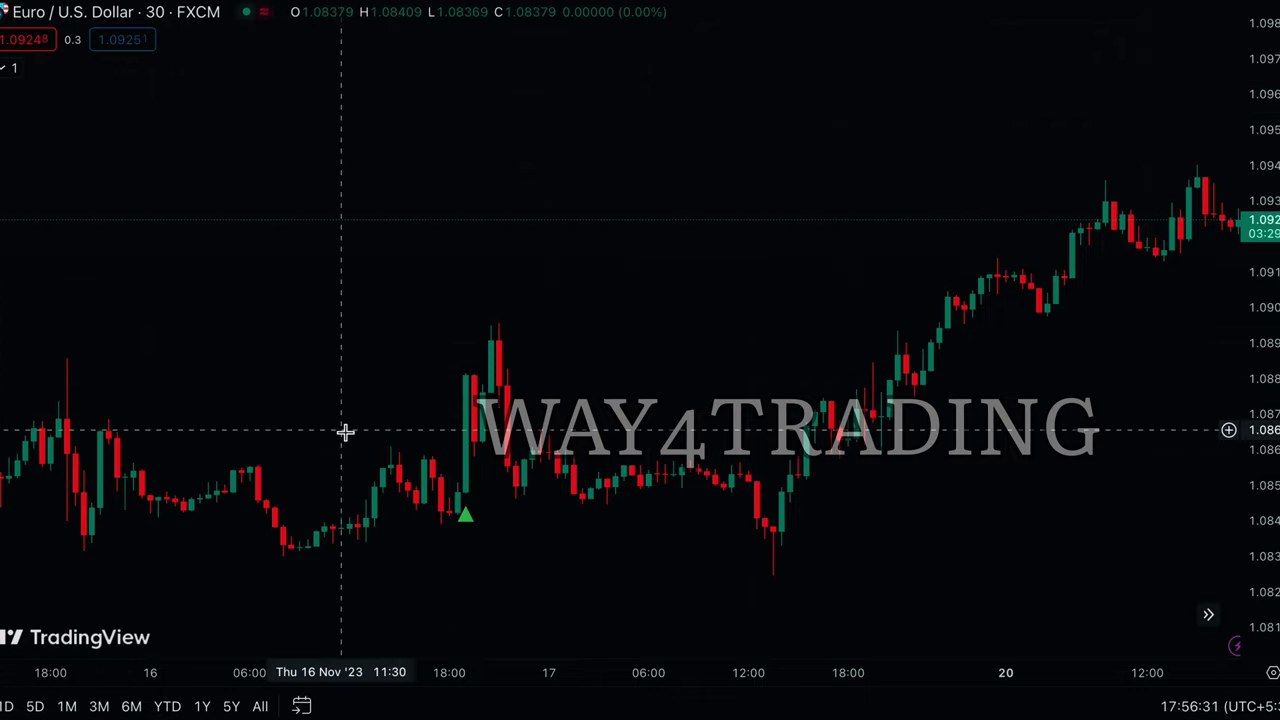
# Step: Examine the indicator's arrow signals on recent and earlier 30-minute EURUSD candles
pyautogui.hscroll(10, 700, 475)
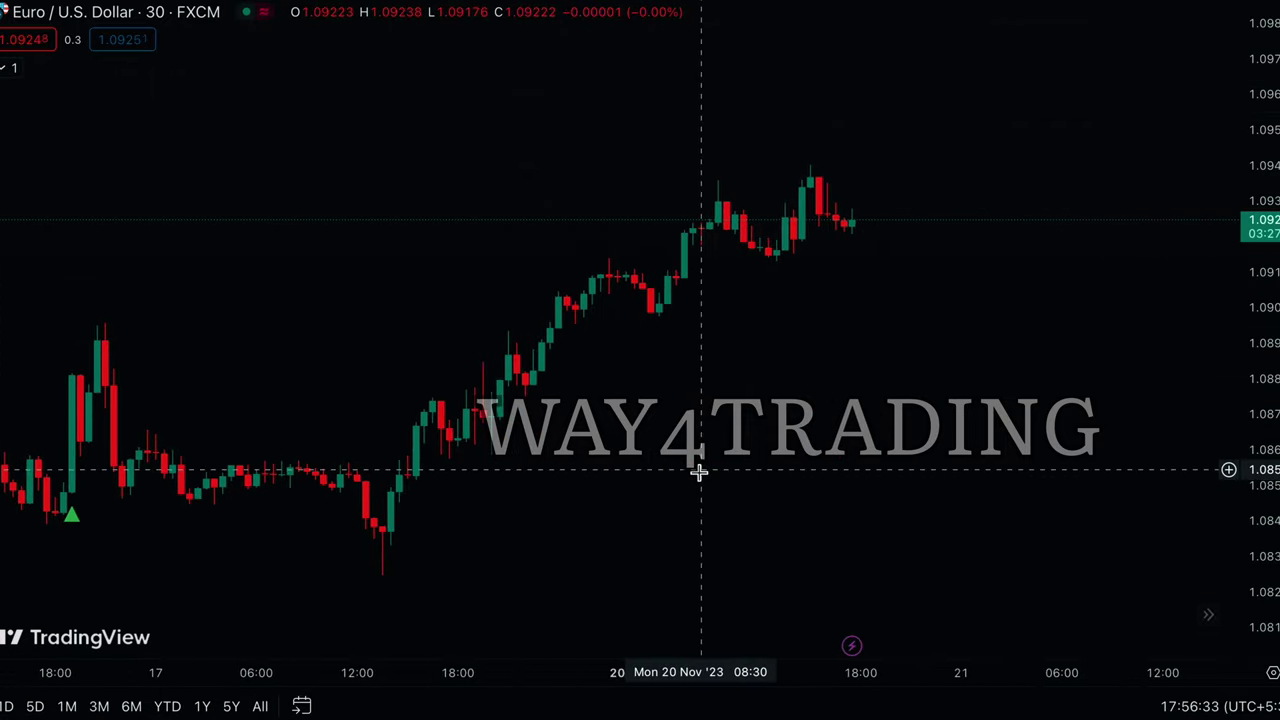
pyautogui.hscroll(-4, 699, 472)
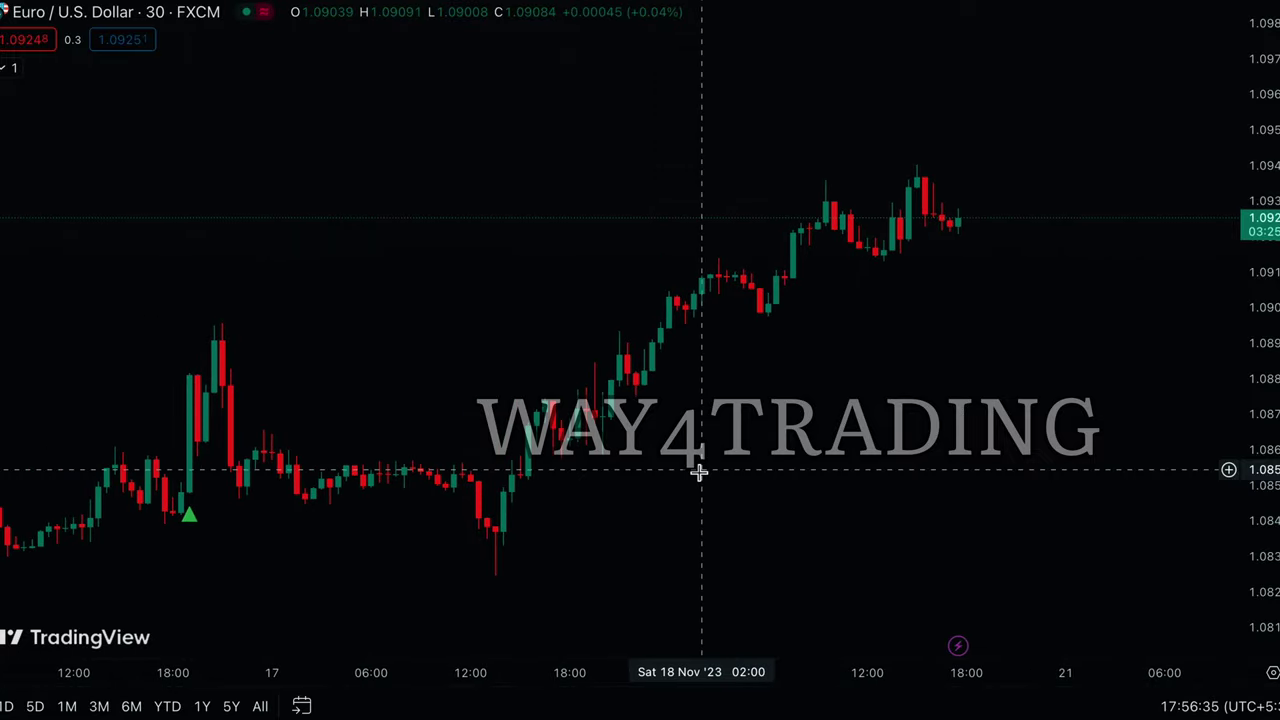
pyautogui.hscroll(-3, 699, 472)
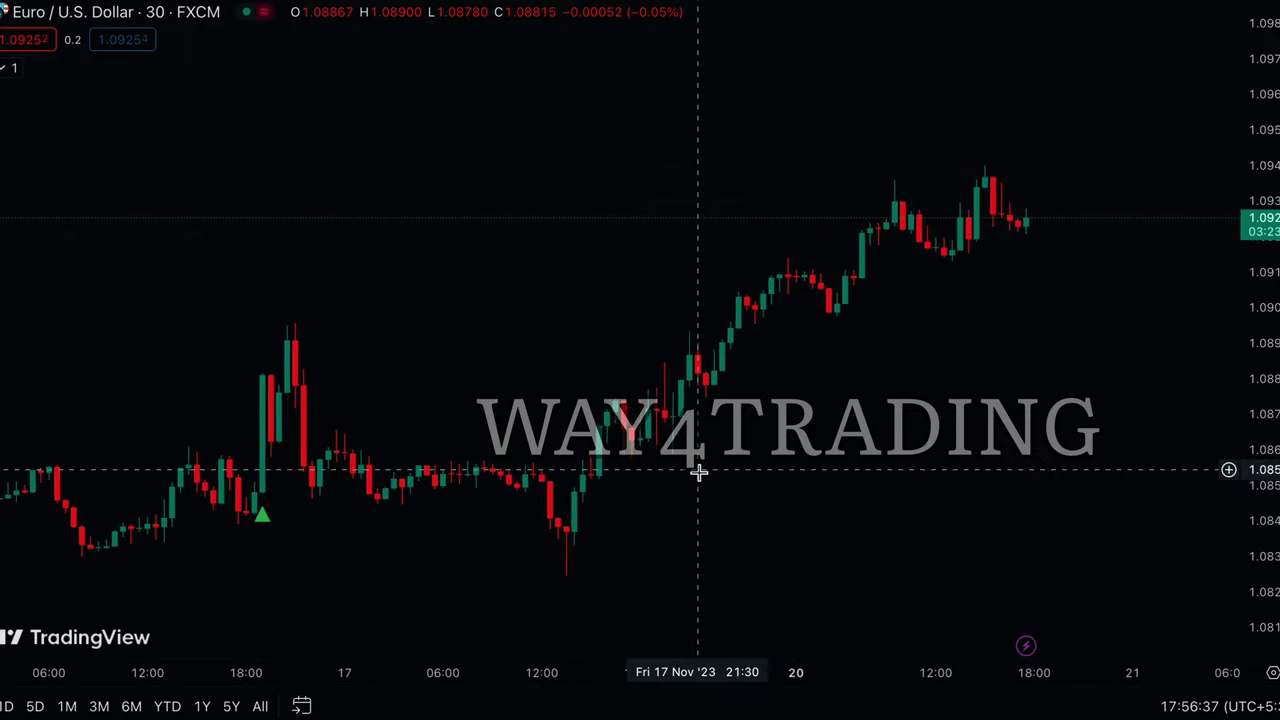
pyautogui.hscroll(-10, 699, 472)
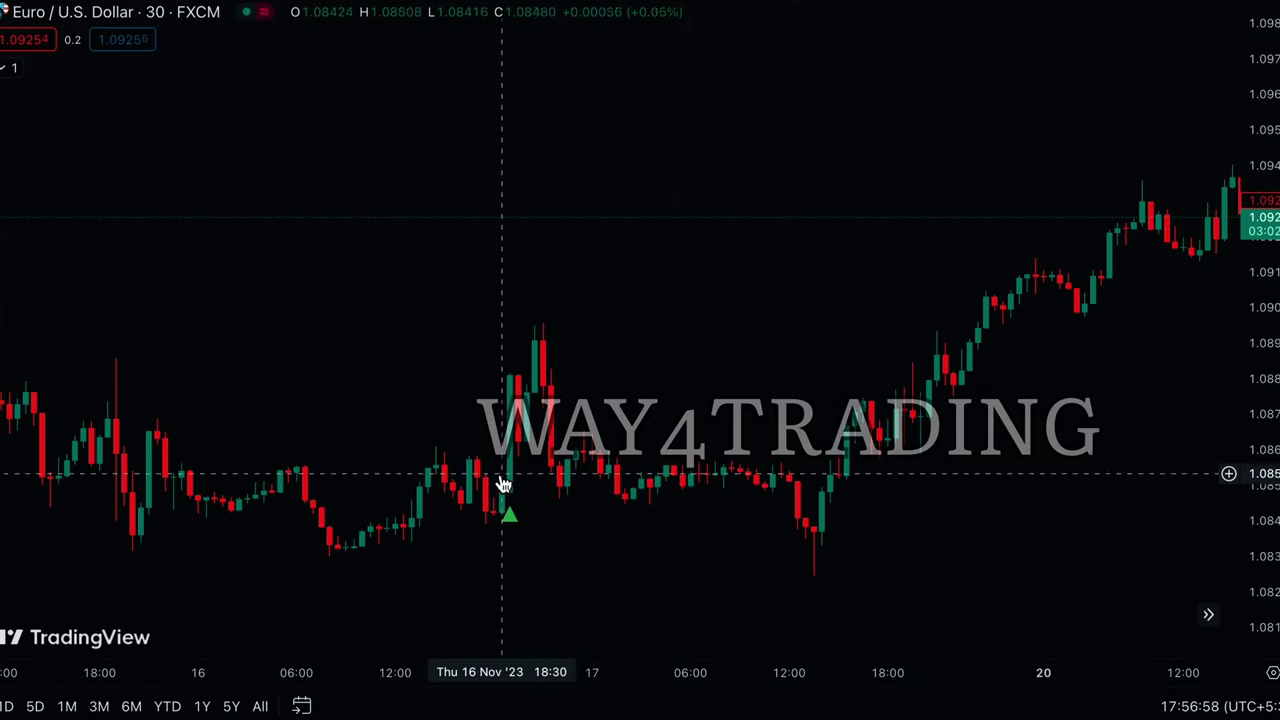
pyautogui.hscroll(-10, 505, 487)
pyautogui.hscroll(-10, 507, 489)
pyautogui.scroll(-10, 507, 489)
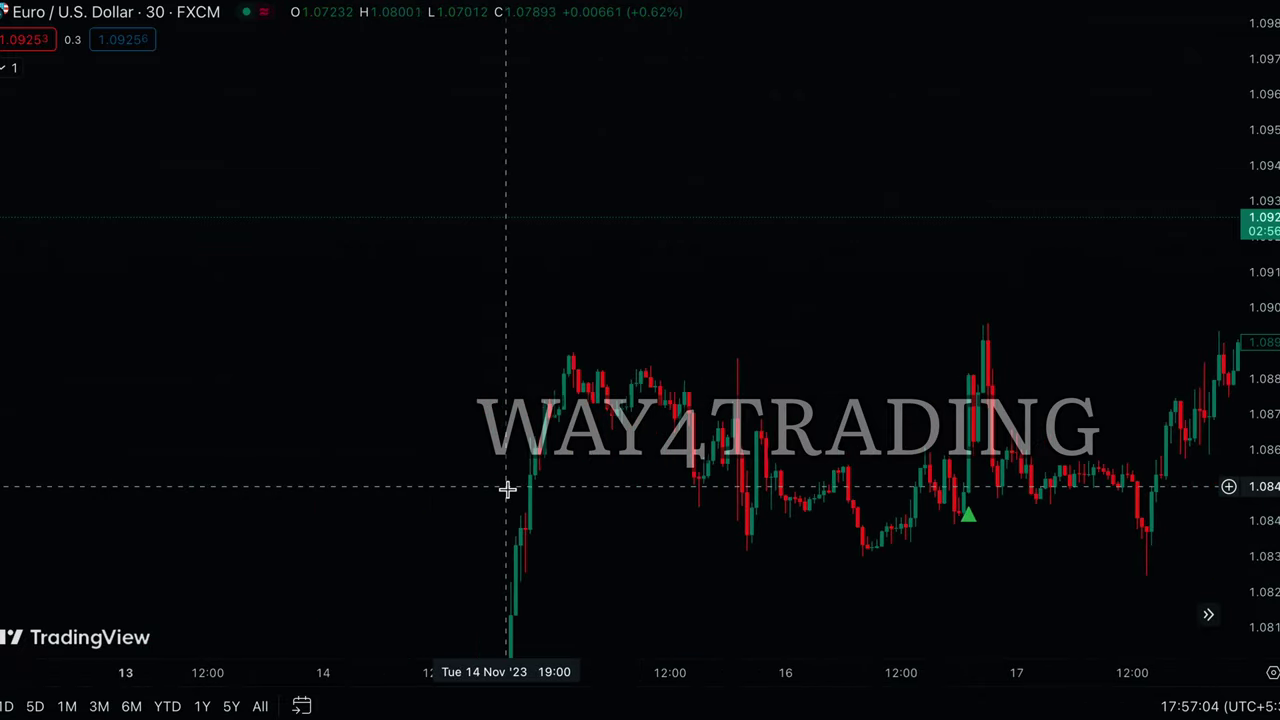
# Step: Examine the indicator's arrow signals on the 30-minute EURUSD candles from early to mid November 2023
pyautogui.moveTo(1266, 172); pyautogui.dragTo(1277, 582)
pyautogui.moveTo(766, 521); pyautogui.dragTo(920, 246)
pyautogui.hscroll(10, 723, 323)
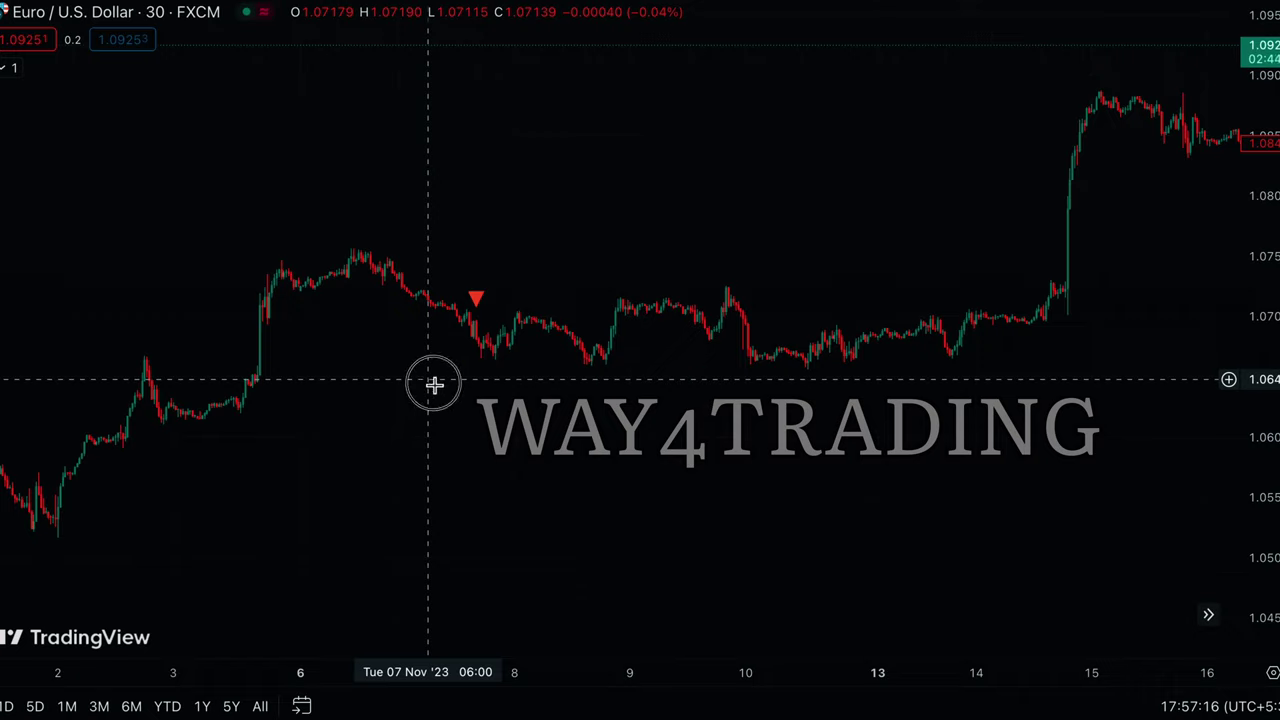
pyautogui.moveTo(431, 383); pyautogui.dragTo(651, 529)
pyautogui.scroll(3, 651, 517)
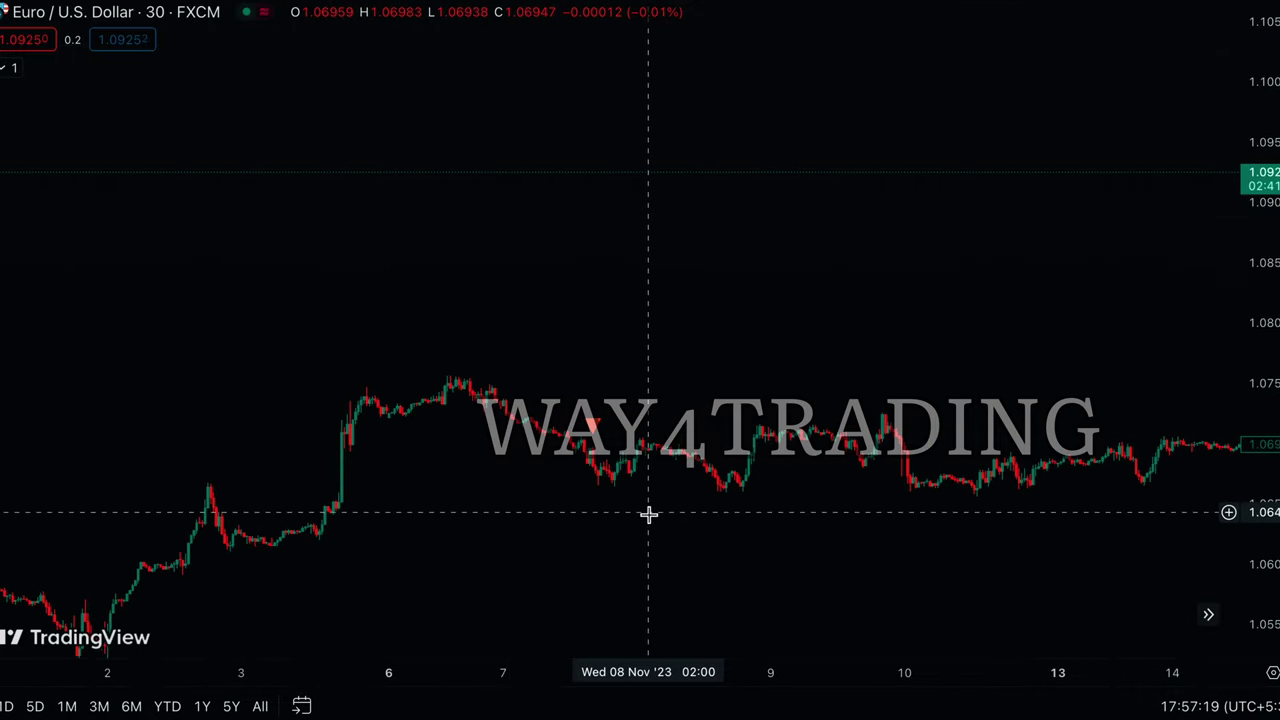
pyautogui.scroll(3, 649, 514)
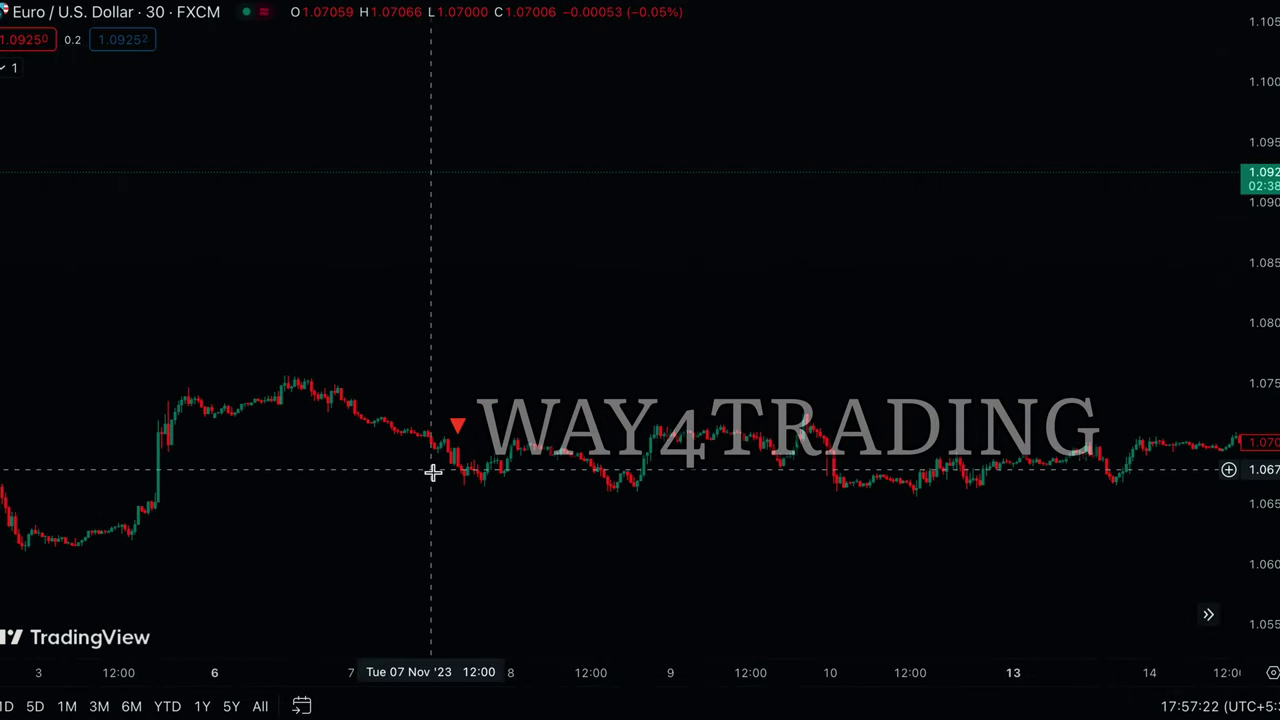
pyautogui.scroll(1, 435, 477)
pyautogui.scroll(1, 428, 480)
pyautogui.hscroll(-3, 383, 466)
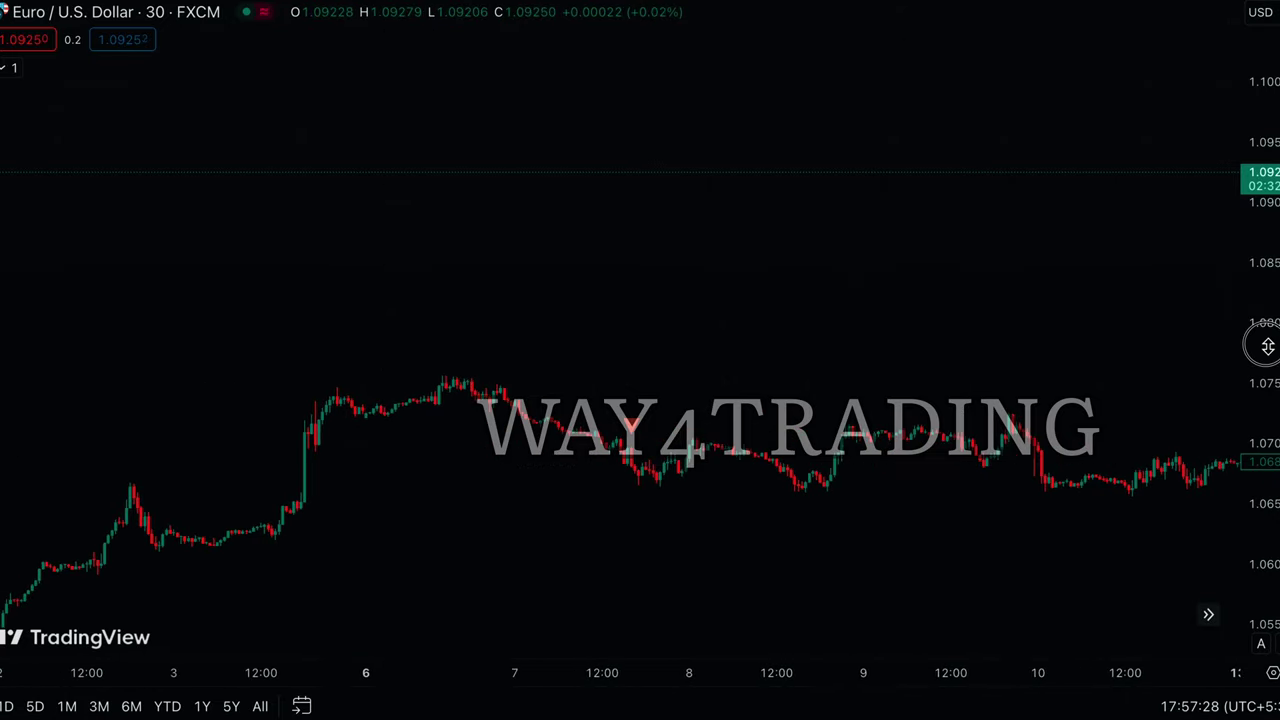
pyautogui.moveTo(1268, 346); pyautogui.dragTo(1268, 30)
pyautogui.moveTo(557, 416); pyautogui.dragTo(560, 88)
pyautogui.hscroll(8, 640, 200)
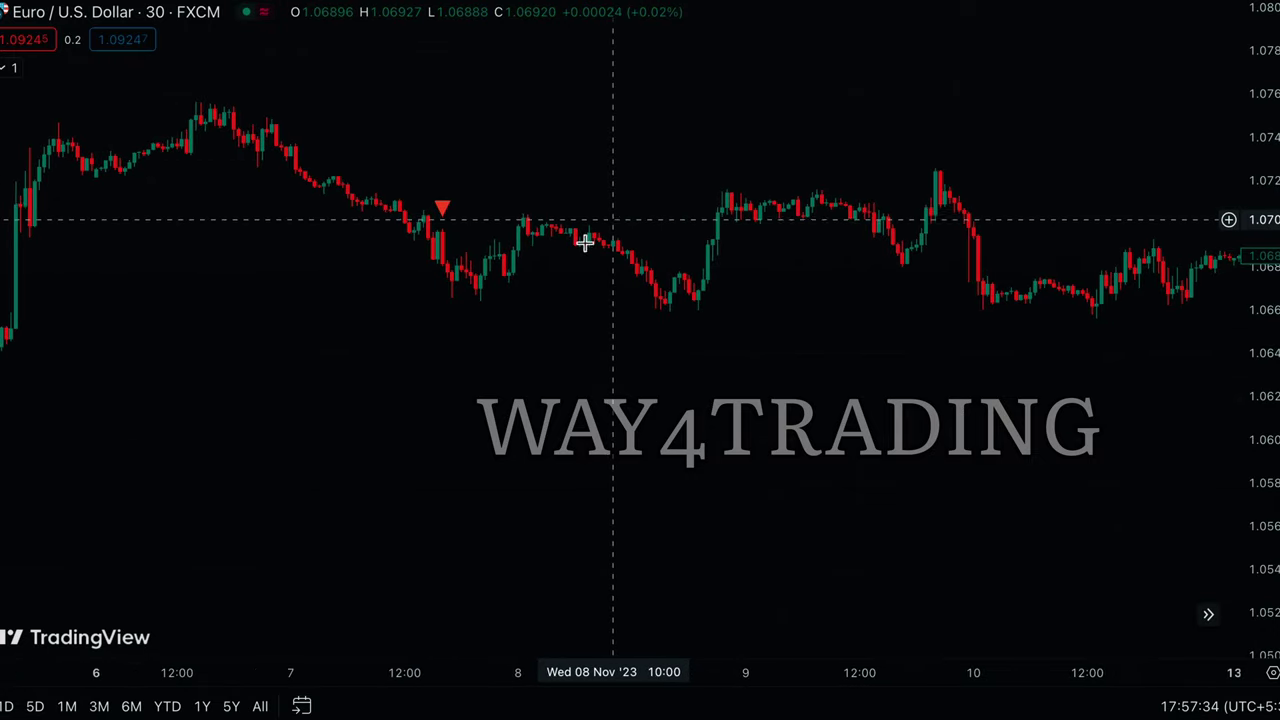
pyautogui.moveTo(366, 294); pyautogui.dragTo(486, 409)
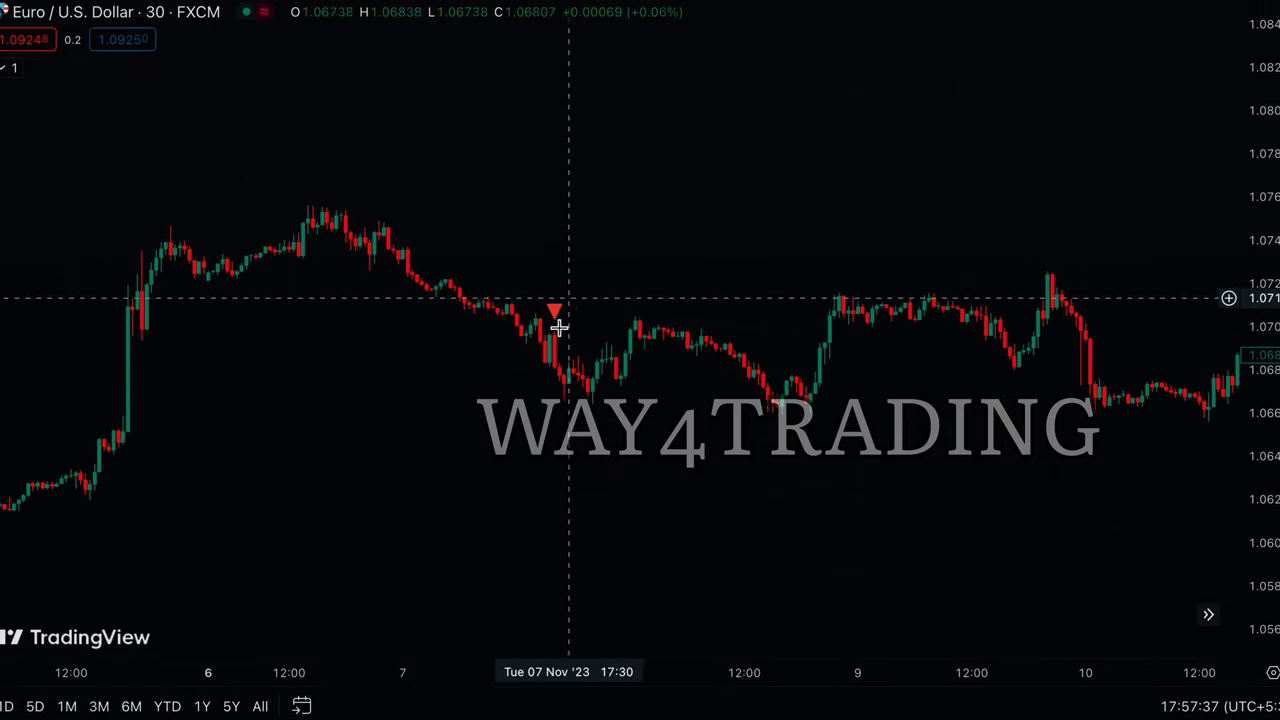
pyautogui.hscroll(-10, 357, 407)
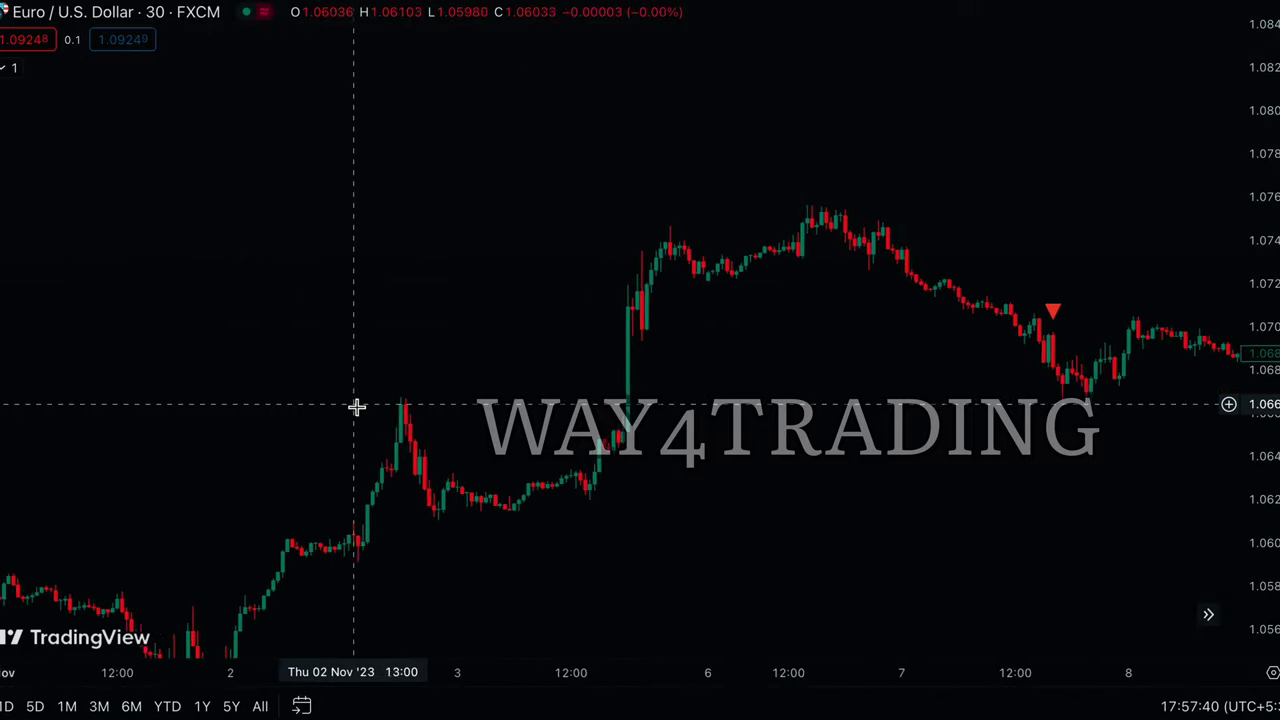
# Step: Examine the arrow signals on older 30-minute candles, going back from early November to mid September 2023
pyautogui.moveTo(1258, 188); pyautogui.dragTo(1273, 400)
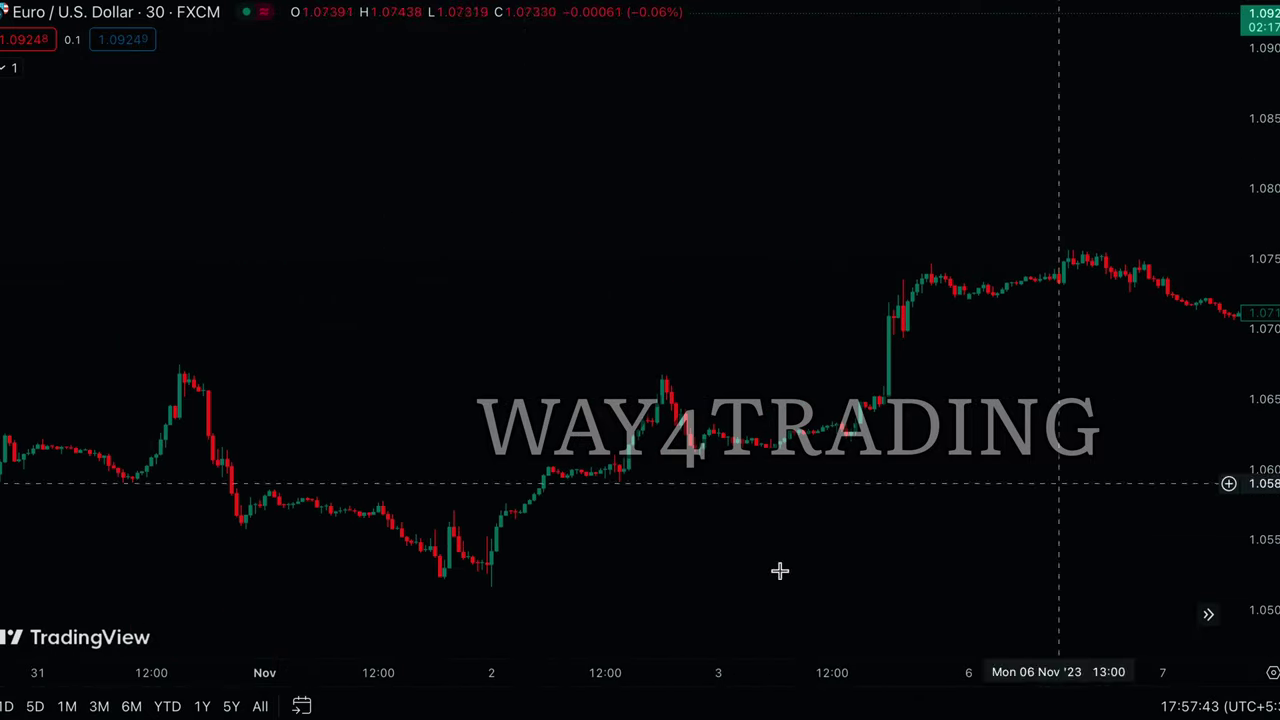
pyautogui.moveTo(423, 534); pyautogui.dragTo(1066, 548)
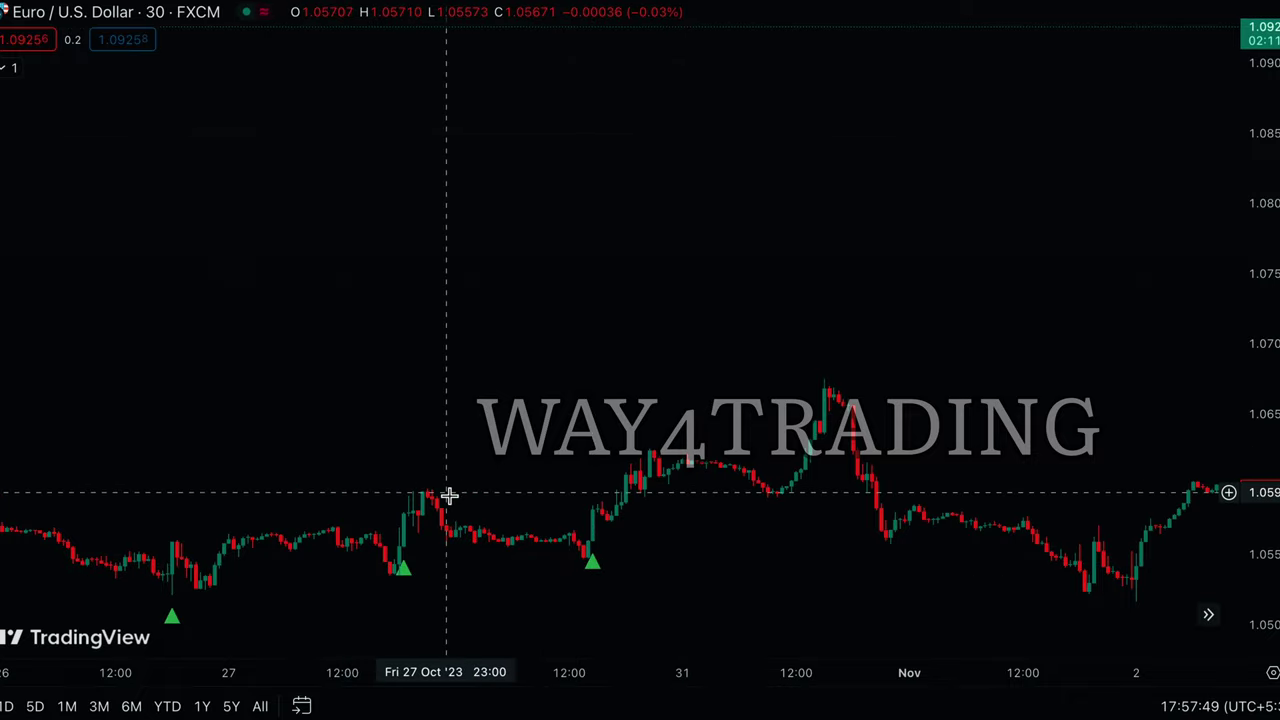
pyautogui.moveTo(363, 451); pyautogui.dragTo(1276, 379)
pyautogui.moveTo(337, 503); pyautogui.dragTo(948, 494)
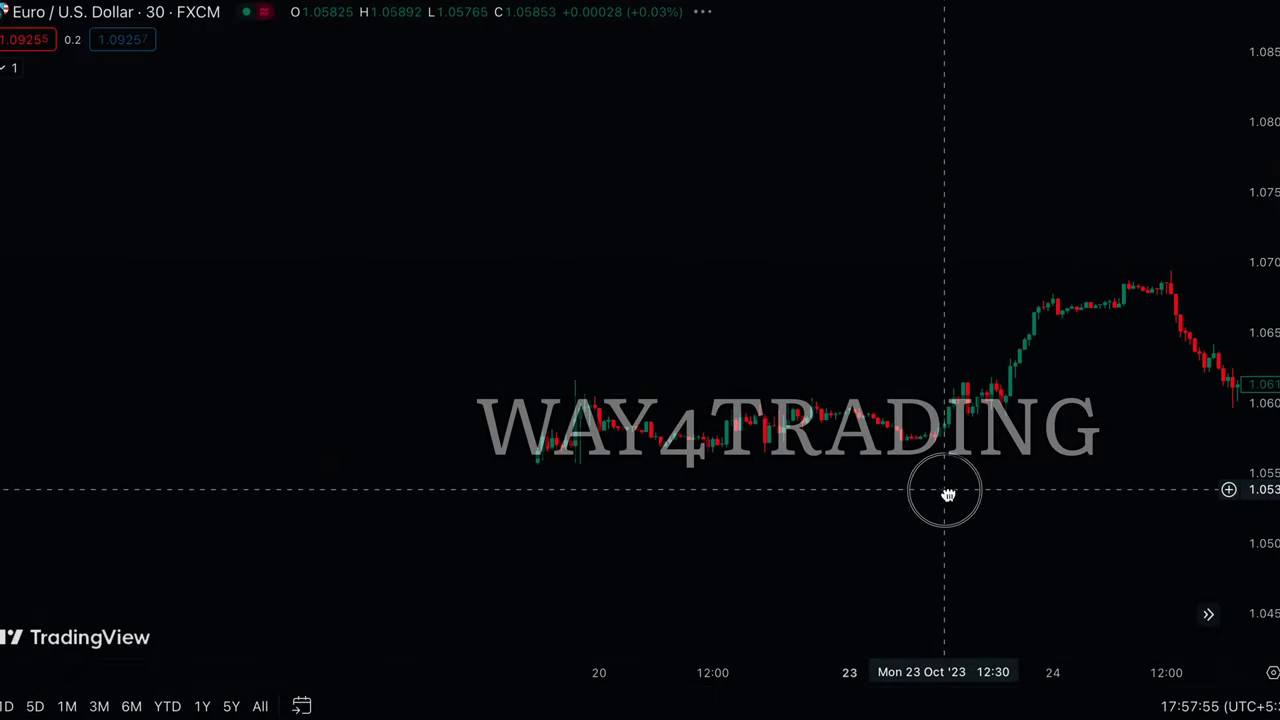
pyautogui.moveTo(600, 528); pyautogui.dragTo(1011, 486)
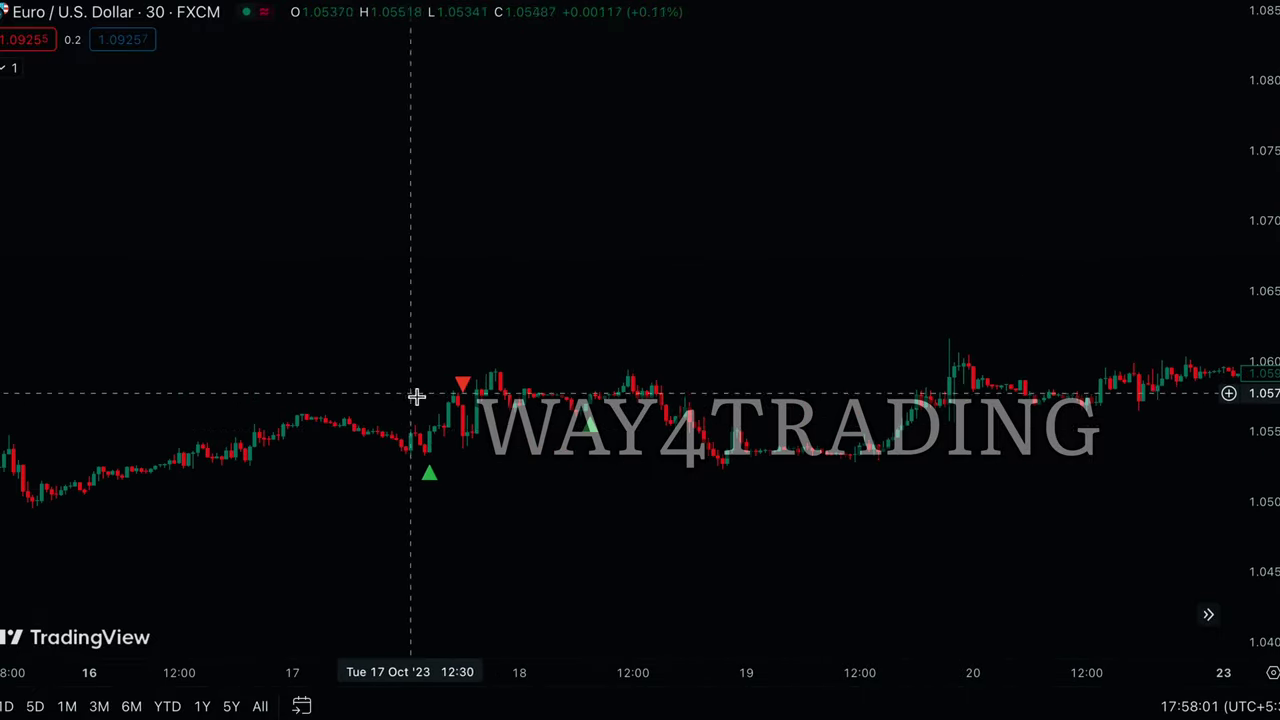
pyautogui.moveTo(300, 371); pyautogui.dragTo(946, 363)
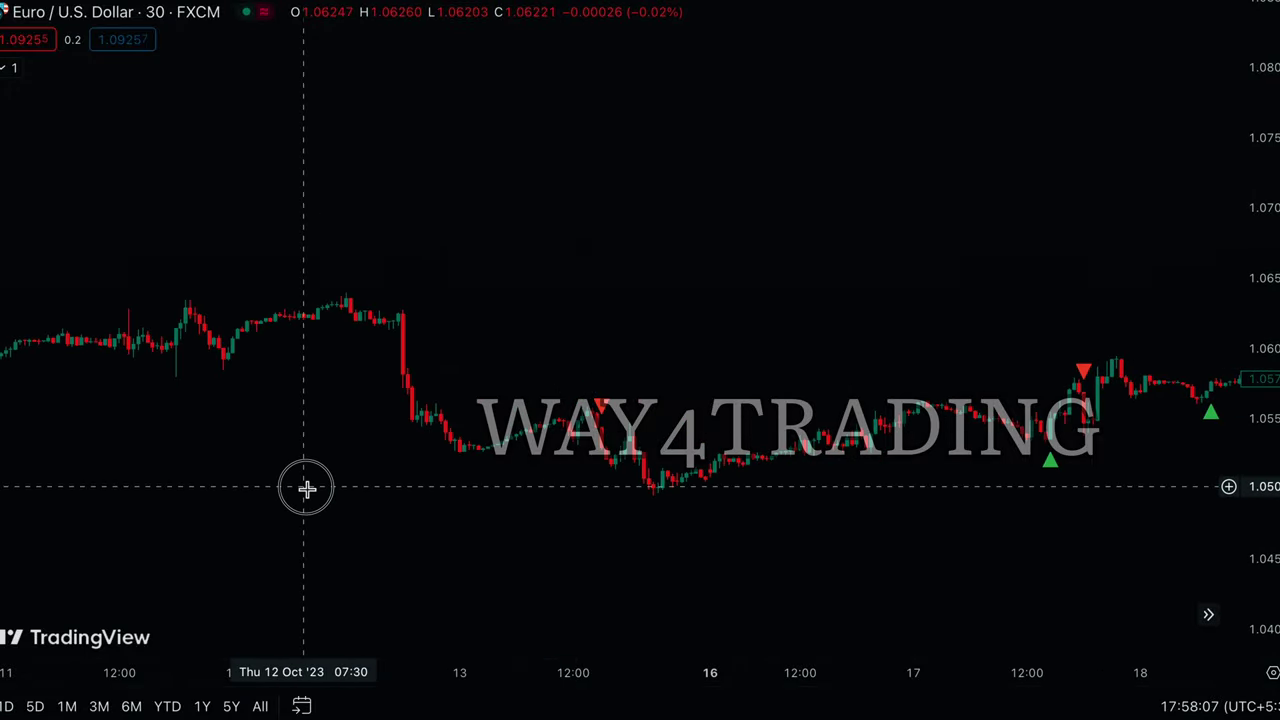
pyautogui.moveTo(309, 486); pyautogui.dragTo(930, 505)
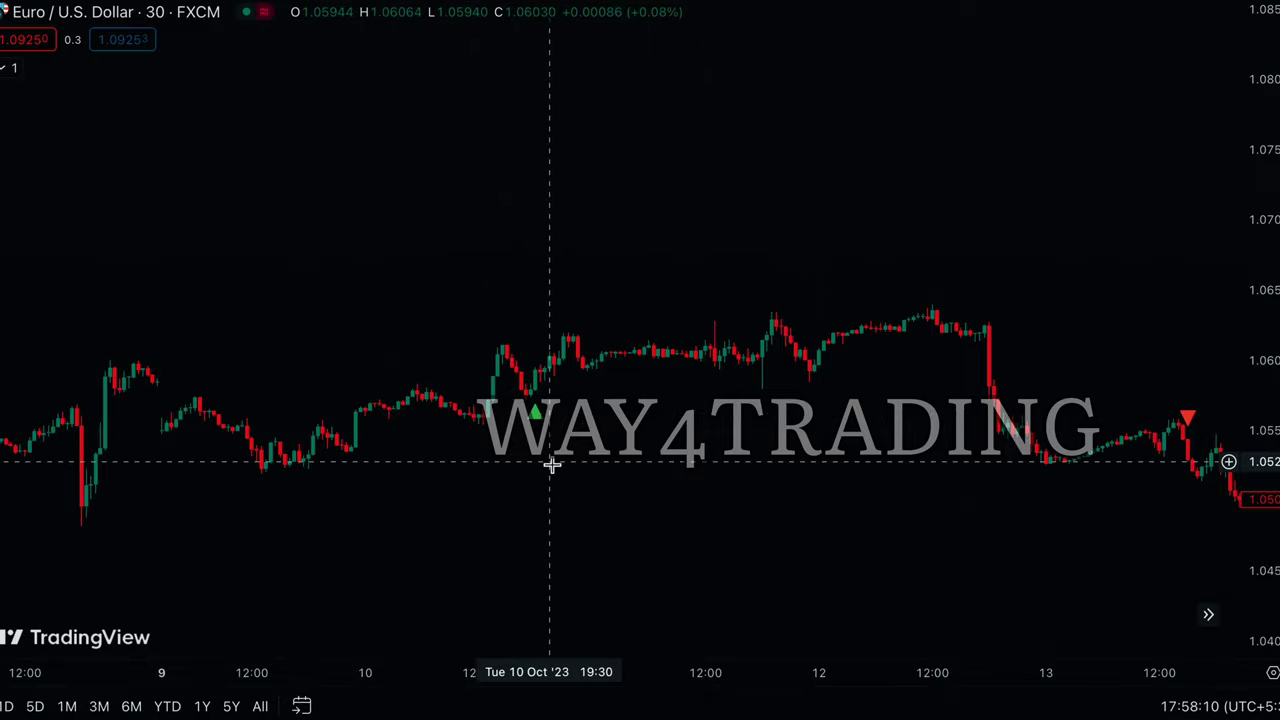
pyautogui.moveTo(337, 500); pyautogui.dragTo(954, 514)
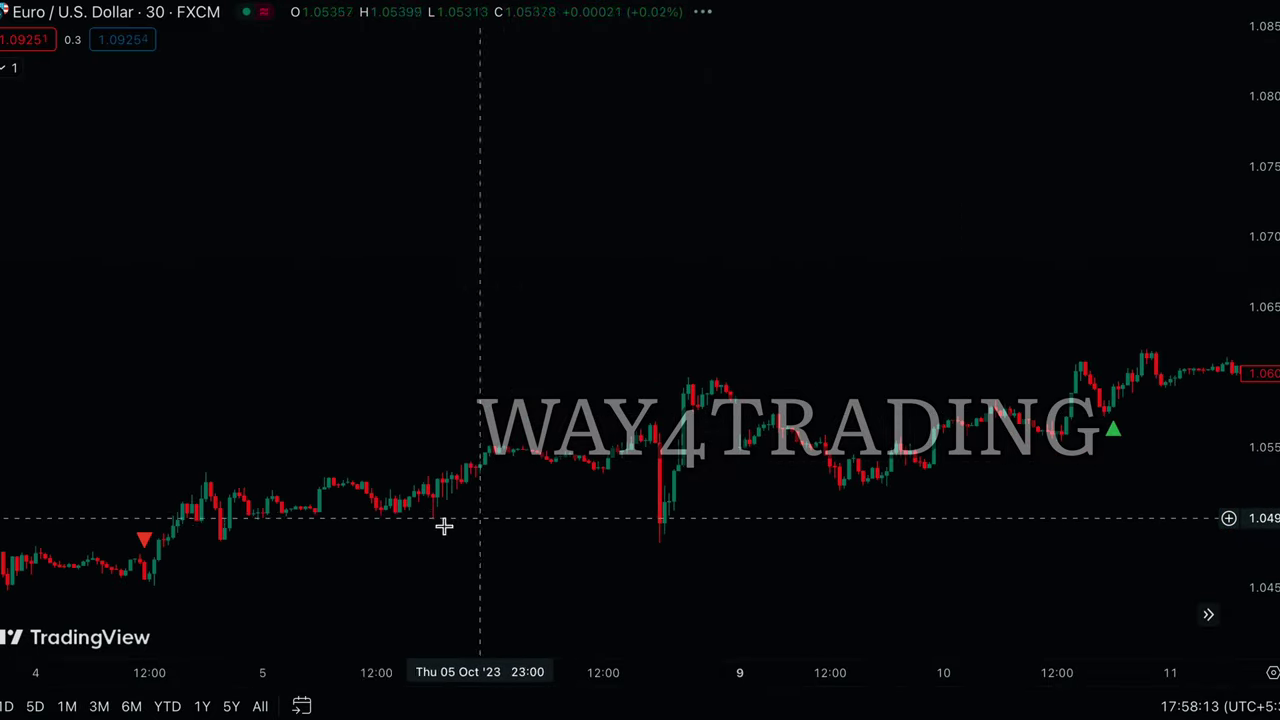
pyautogui.moveTo(430, 527); pyautogui.dragTo(940, 335)
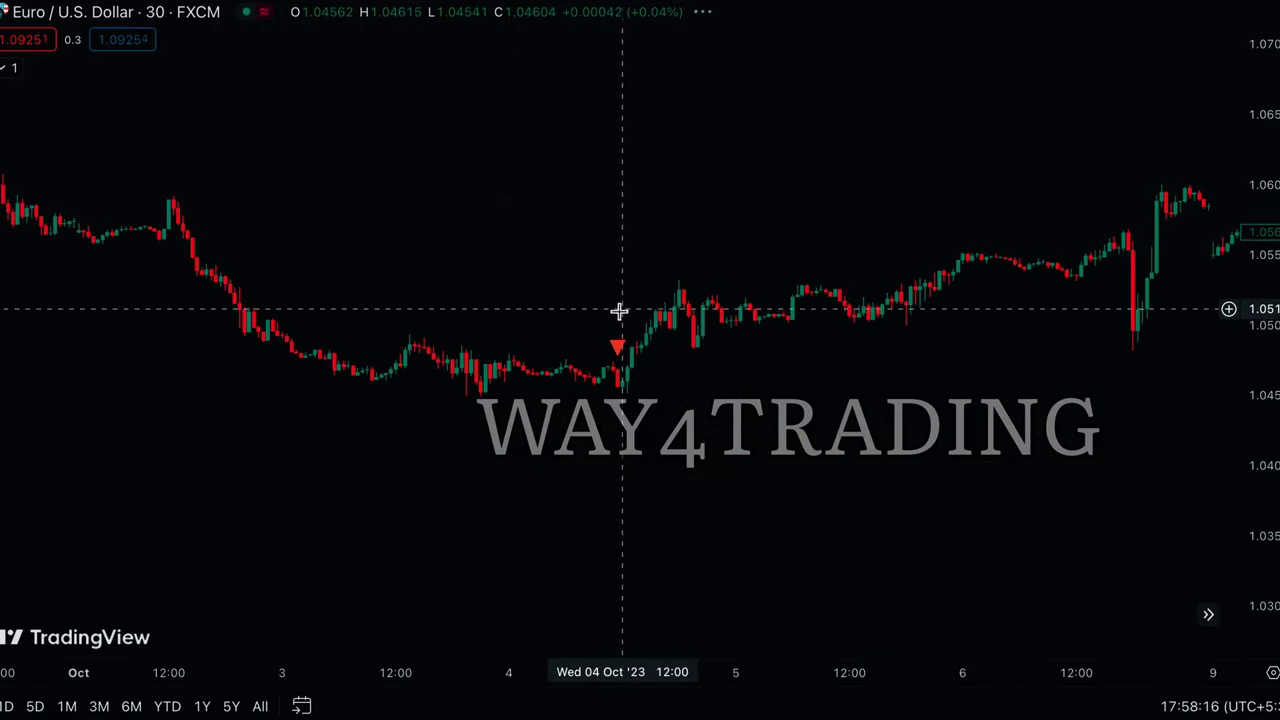
pyautogui.moveTo(223, 429); pyautogui.dragTo(838, 486)
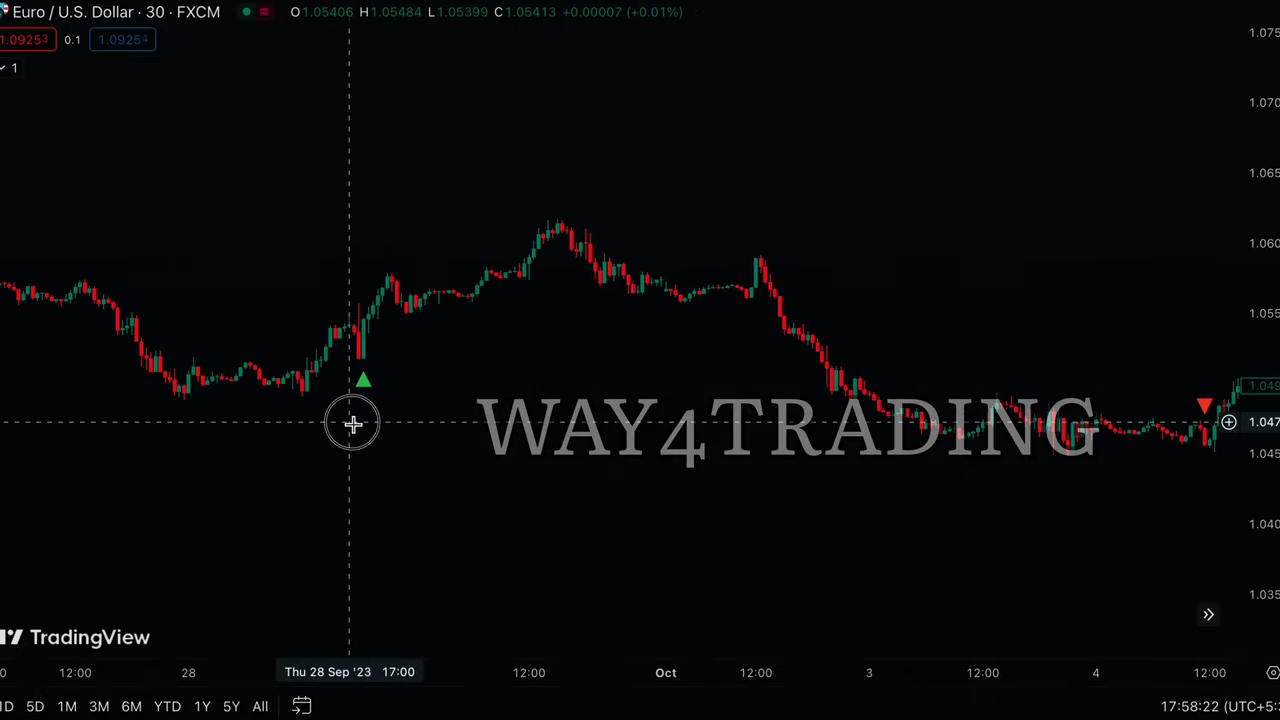
pyautogui.moveTo(353, 424); pyautogui.dragTo(1183, 506)
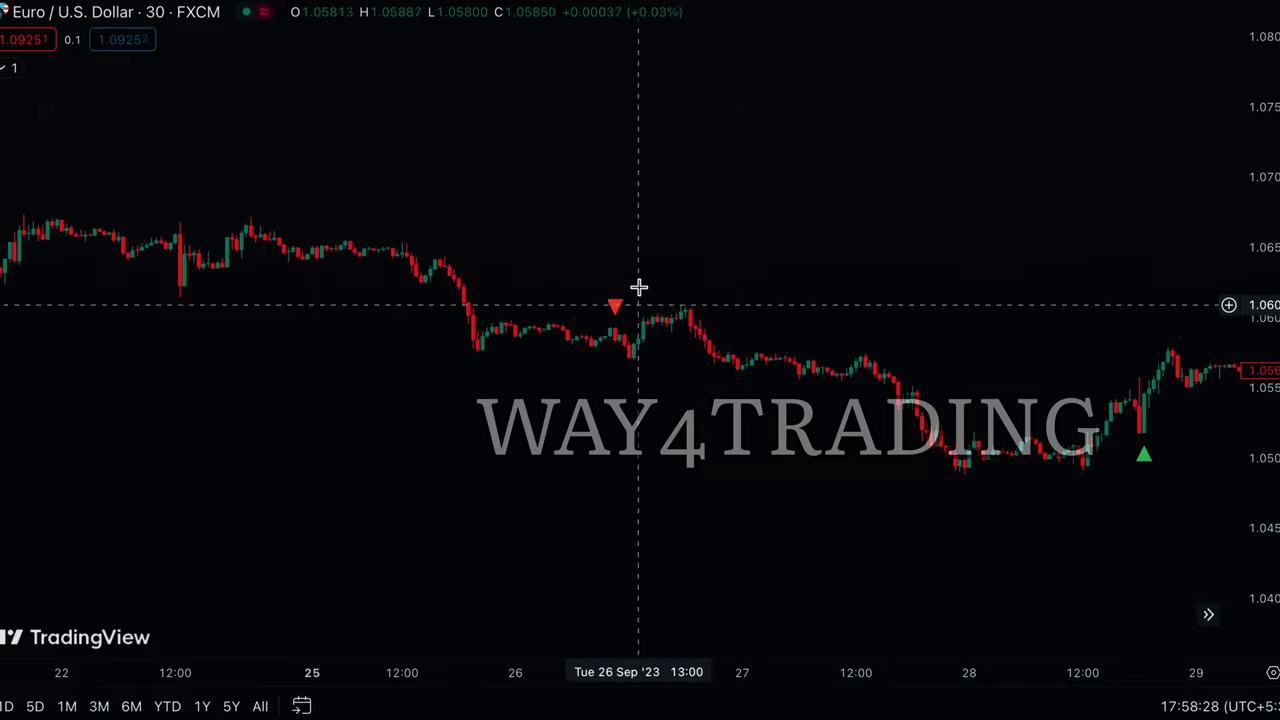
pyautogui.moveTo(389, 400); pyautogui.dragTo(916, 521)
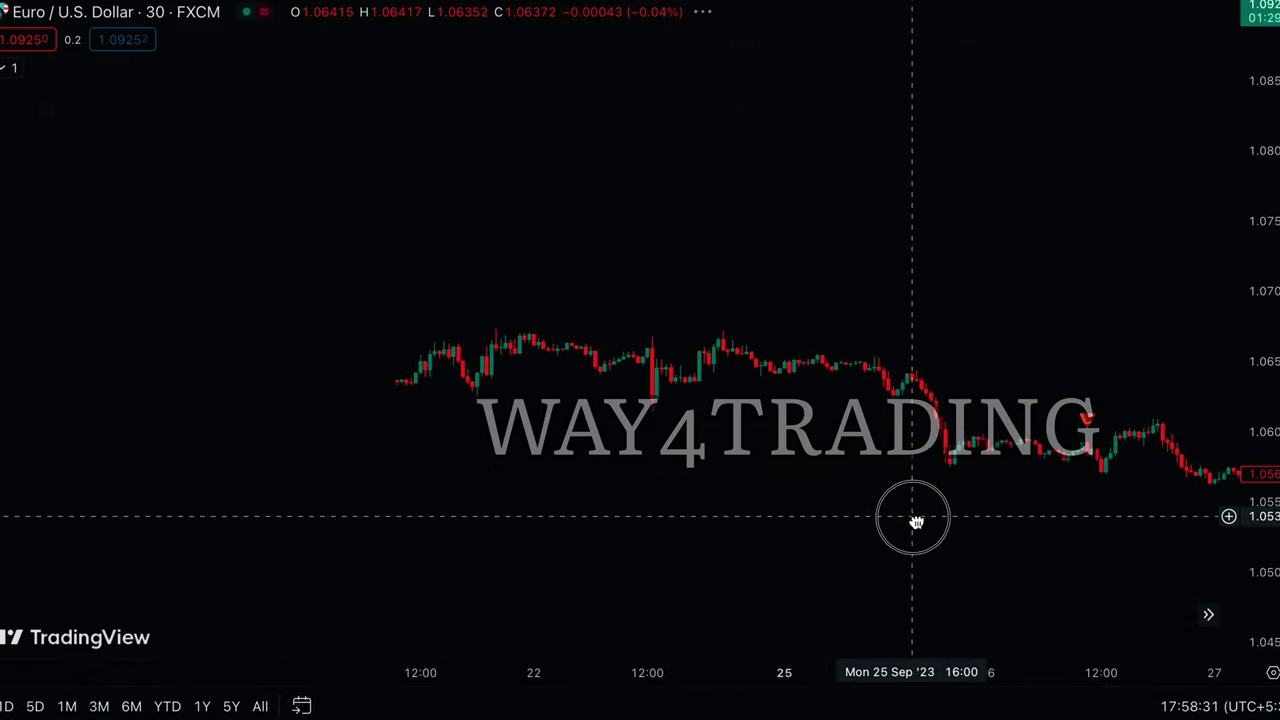
pyautogui.moveTo(363, 514); pyautogui.dragTo(856, 550)
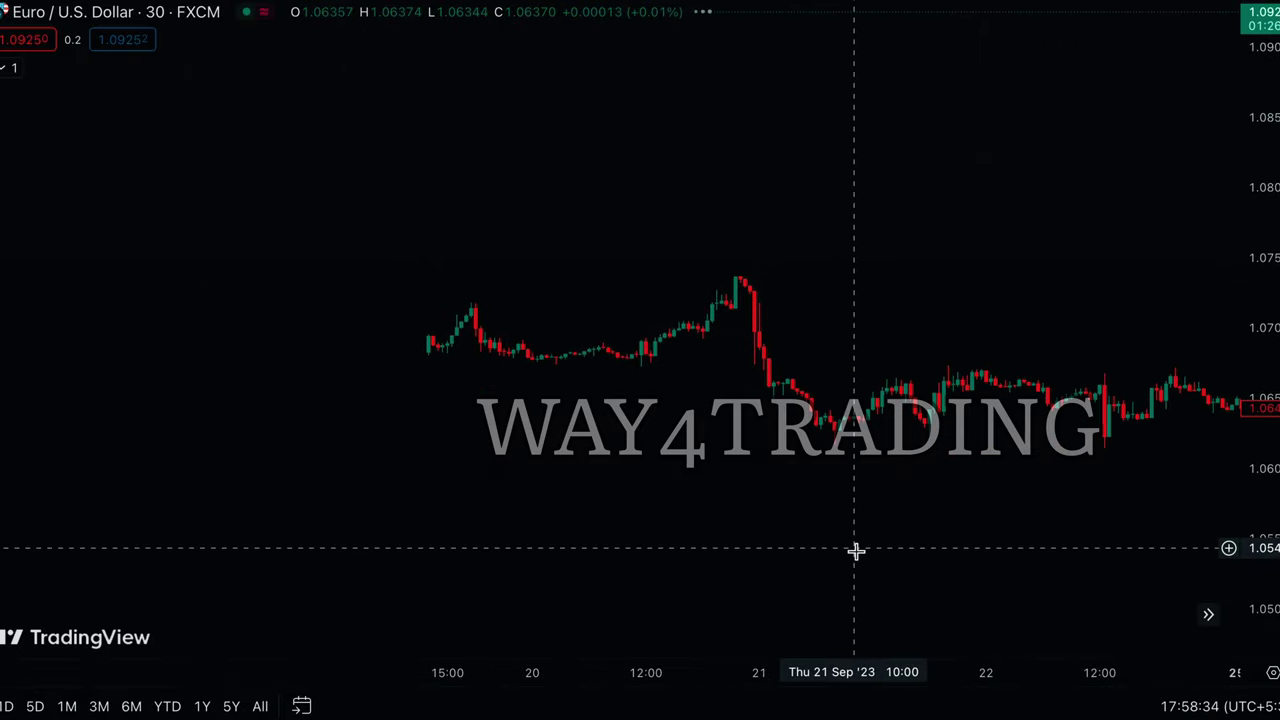
pyautogui.moveTo(577, 486); pyautogui.dragTo(1011, 543)
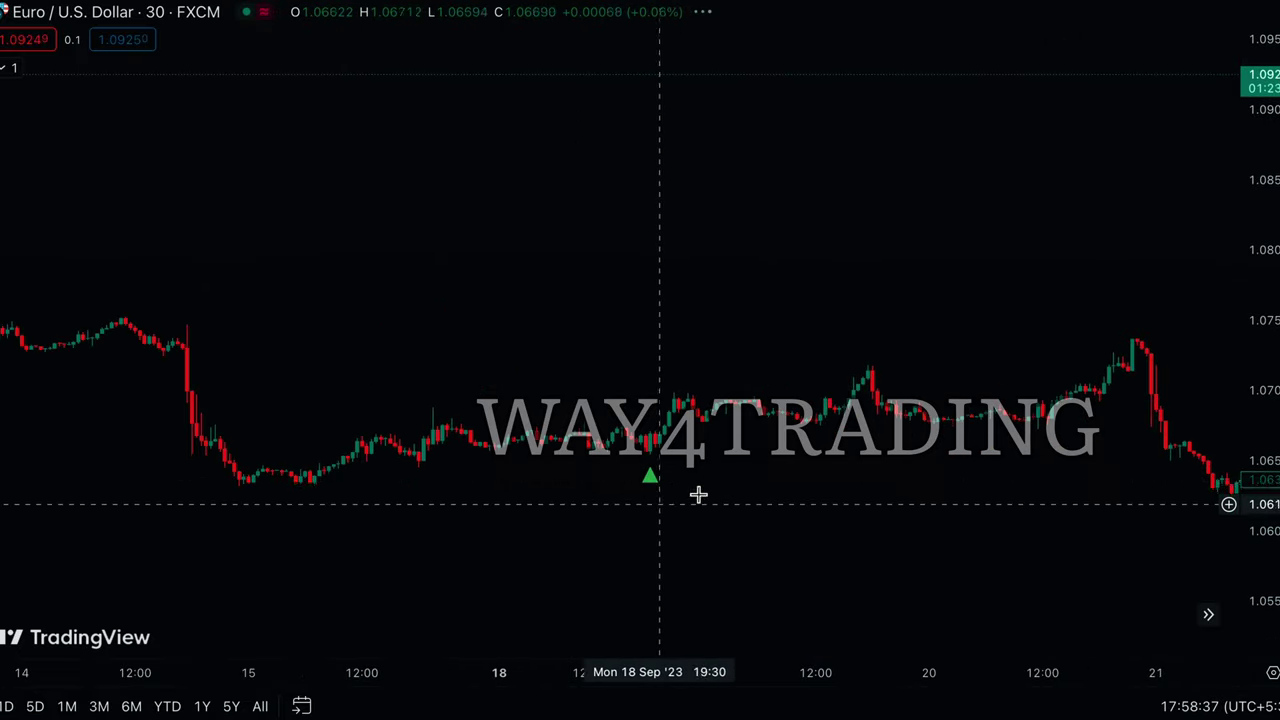
pyautogui.moveTo(376, 518); pyautogui.dragTo(376, 518)
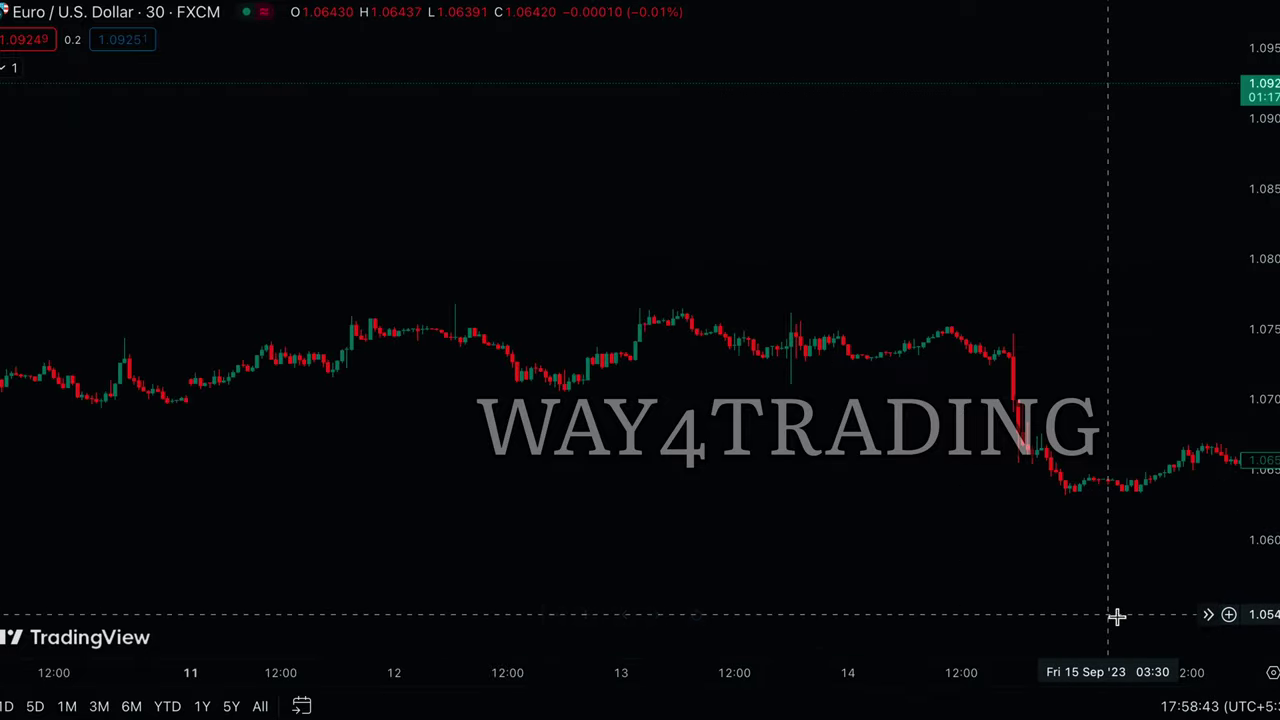
# Step: Return to the most recent candles and switch the chart to the 1-hour timeframe
pyautogui.click(1208, 620)
pyautogui.moveTo(794, 294); pyautogui.dragTo(623, 556)
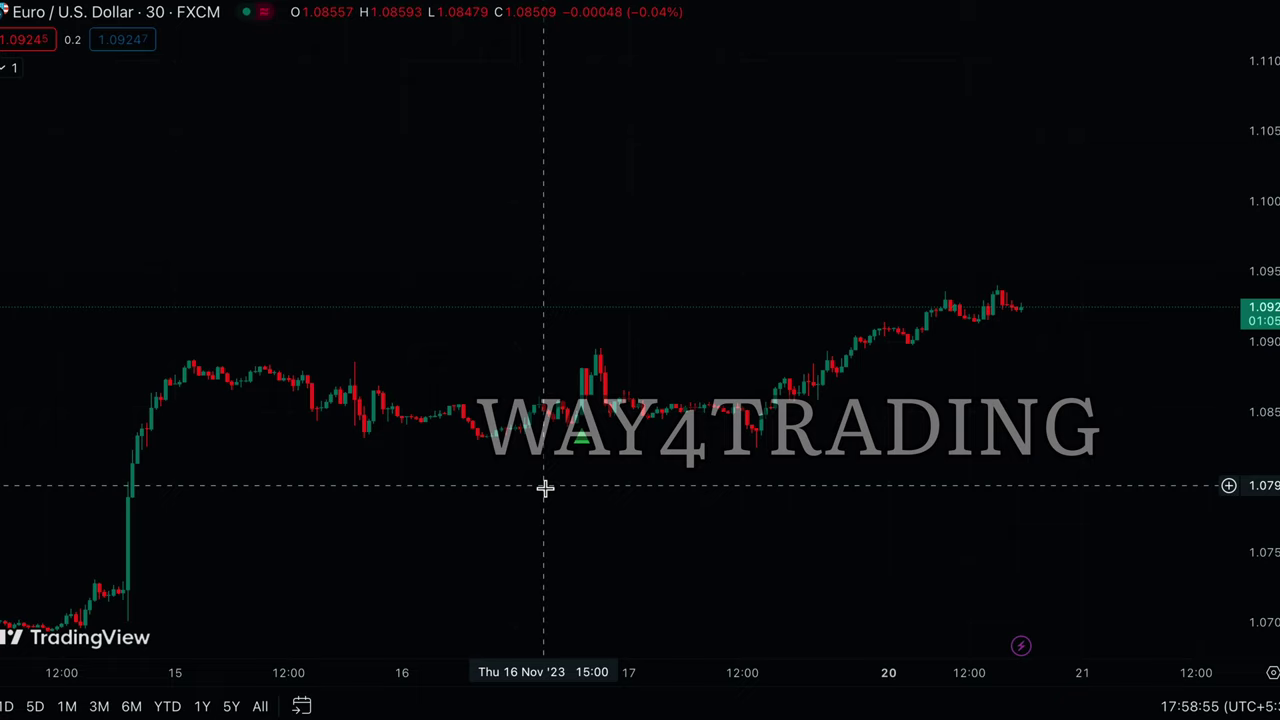
pyautogui.moveTo(846, 443); pyautogui.dragTo(489, 373)
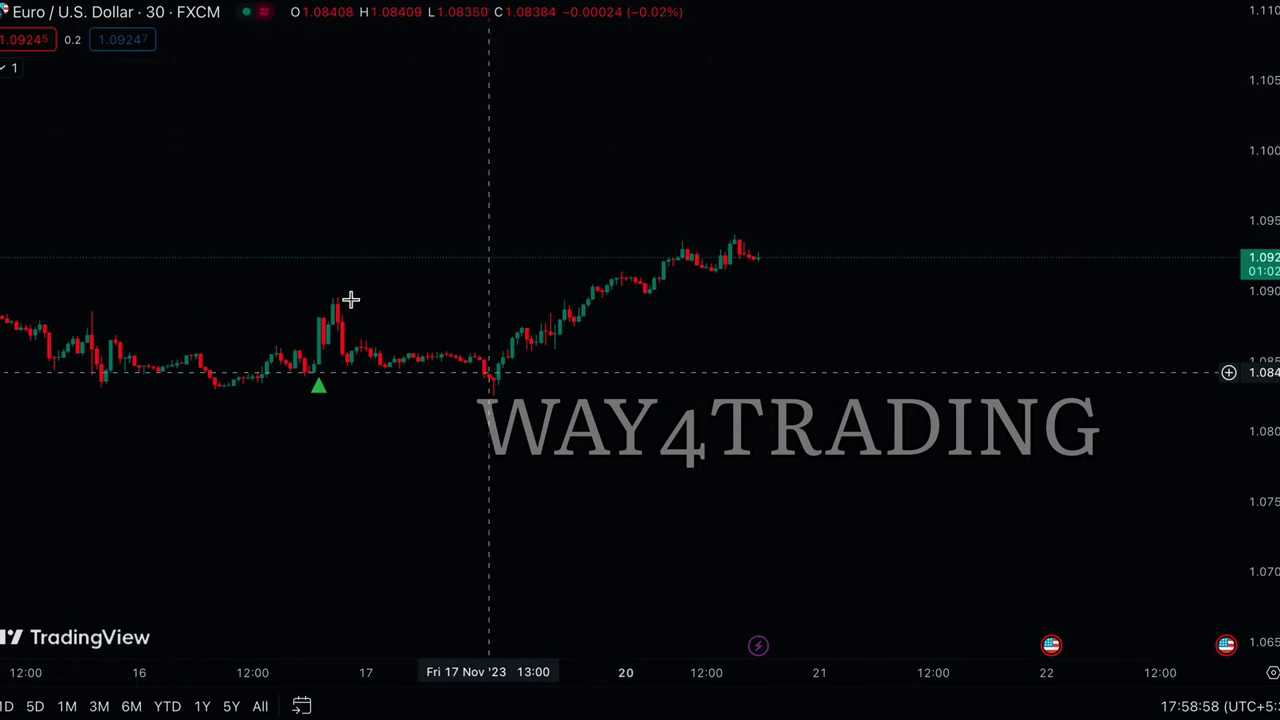
pyautogui.click(144, 2)
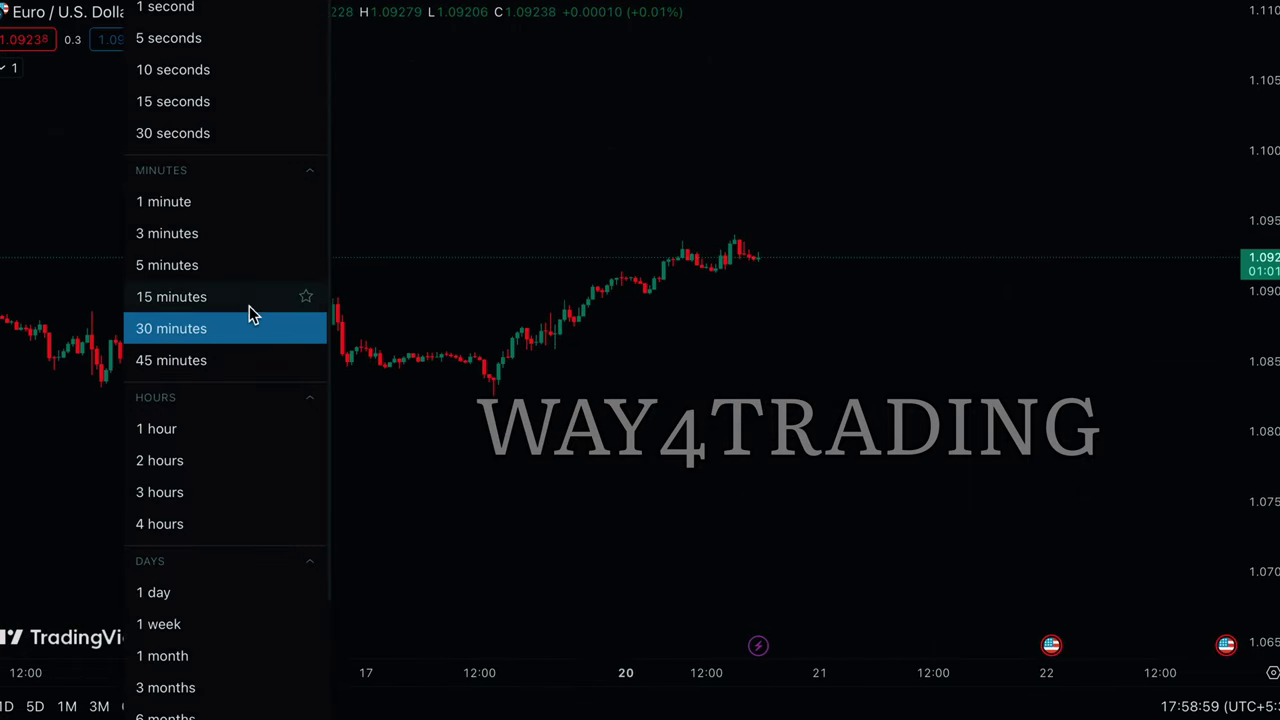
pyautogui.click(224, 436)
# Step: Examine the arrow signals on the 1-hour candles from mid November back to early October 2023
pyautogui.moveTo(313, 510); pyautogui.dragTo(900, 414)
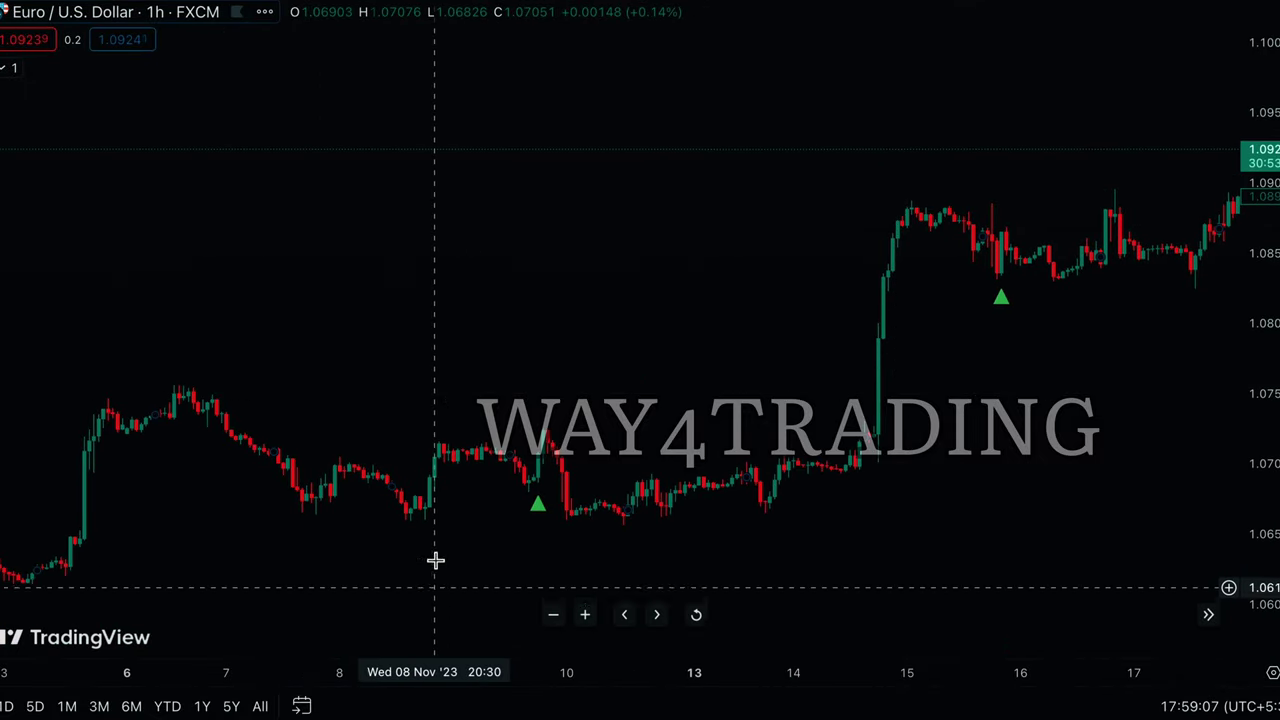
pyautogui.moveTo(423, 571); pyautogui.dragTo(1040, 495)
pyautogui.moveTo(609, 540); pyautogui.dragTo(920, 354)
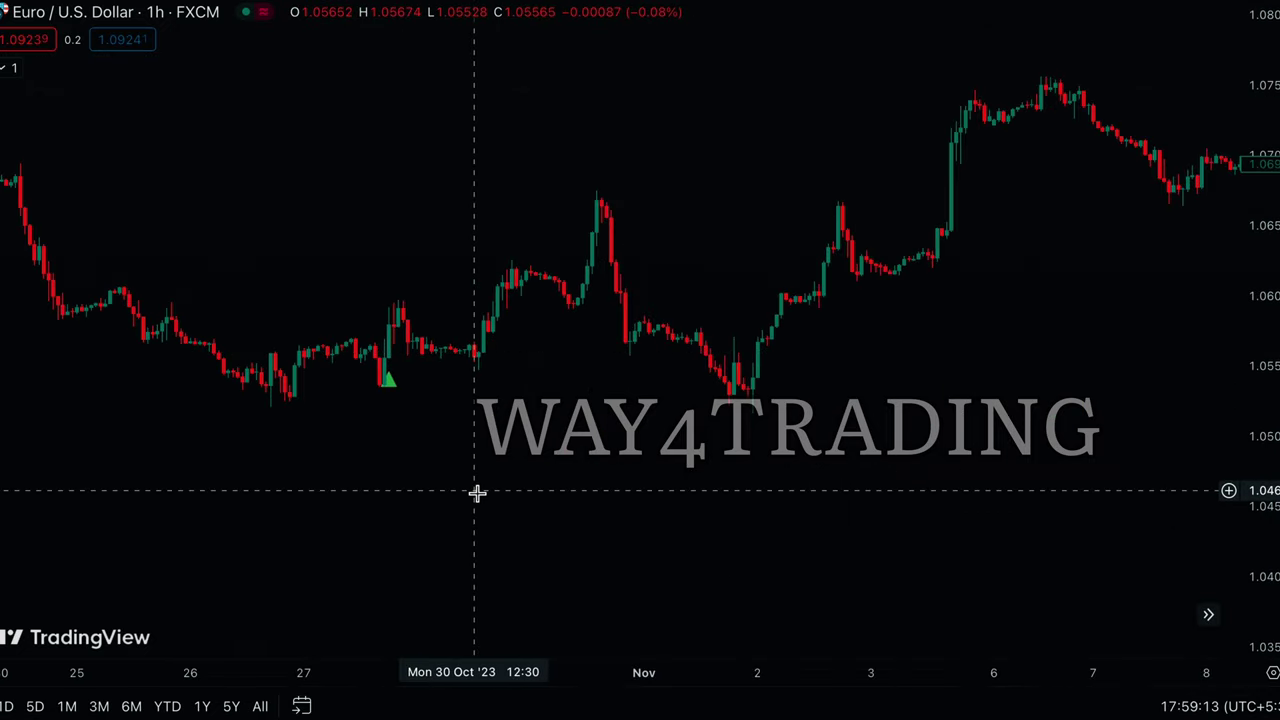
pyautogui.moveTo(283, 500); pyautogui.dragTo(1229, 560)
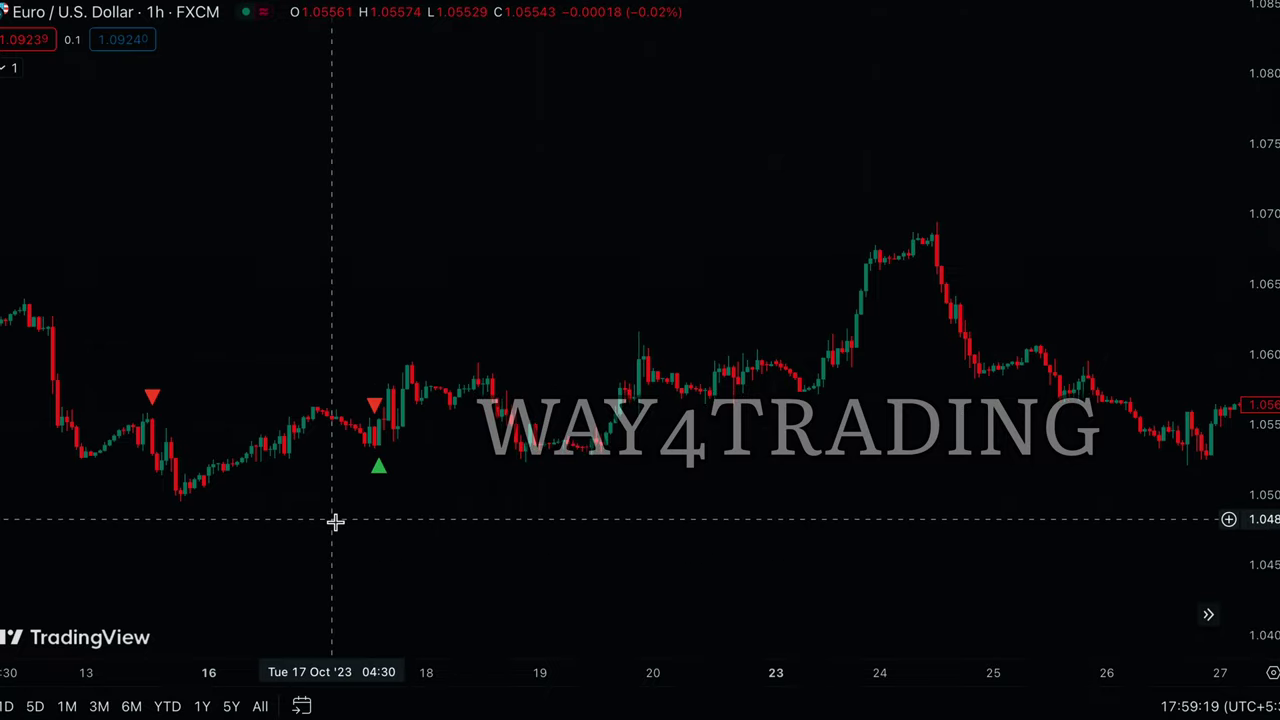
pyautogui.moveTo(337, 523); pyautogui.dragTo(631, 563)
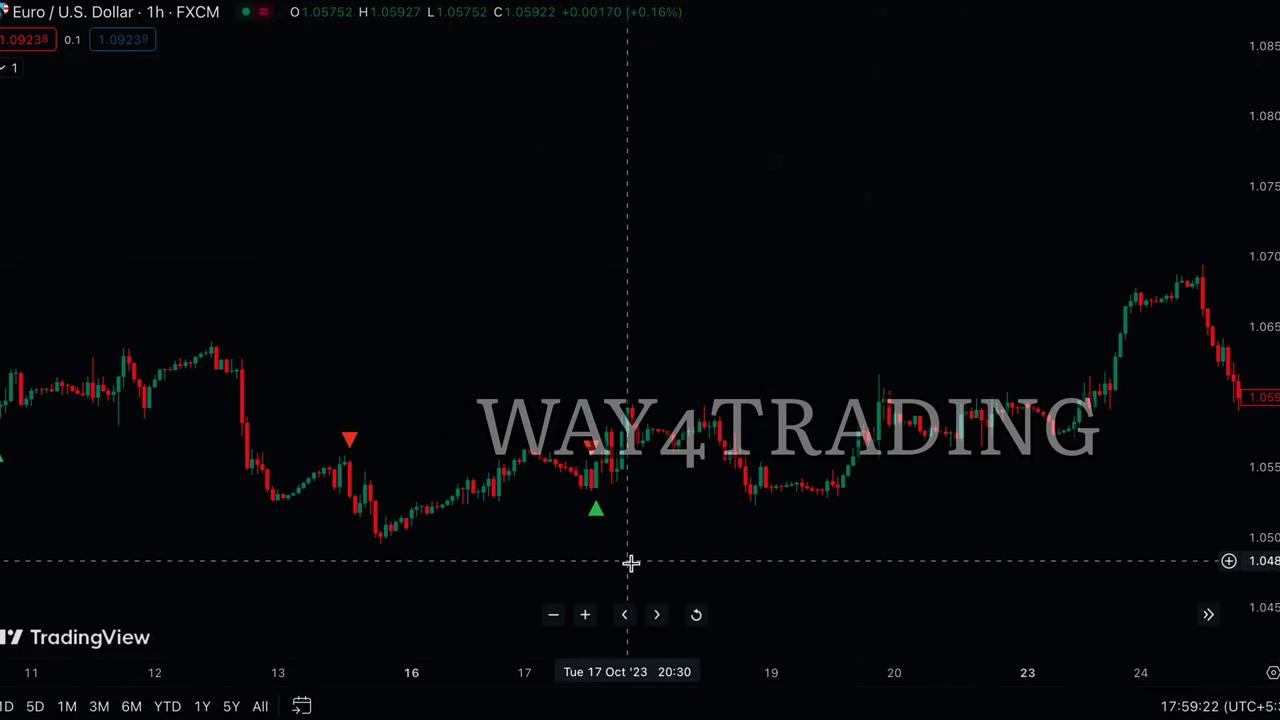
pyautogui.scroll(3, 631, 563)
pyautogui.moveTo(434, 551); pyautogui.dragTo(663, 517)
pyautogui.scroll(2, 663, 517)
pyautogui.scroll(2, 662, 516)
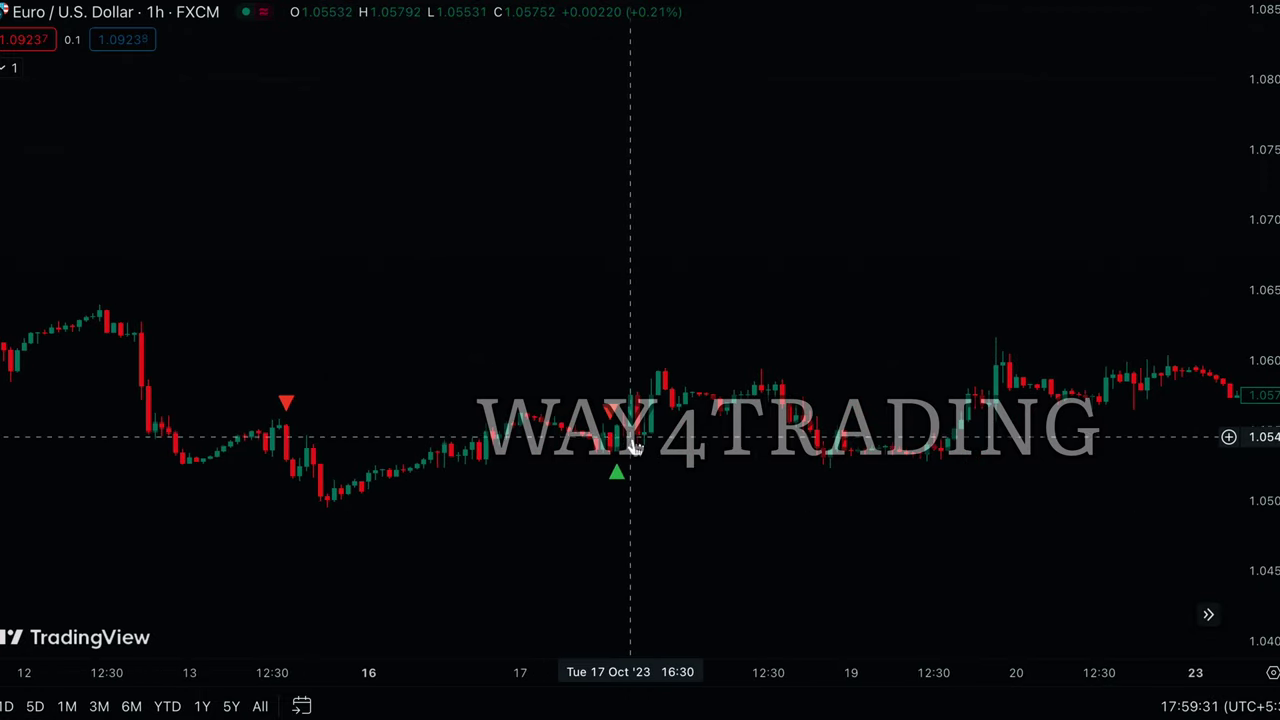
pyautogui.moveTo(267, 497); pyautogui.dragTo(1043, 500)
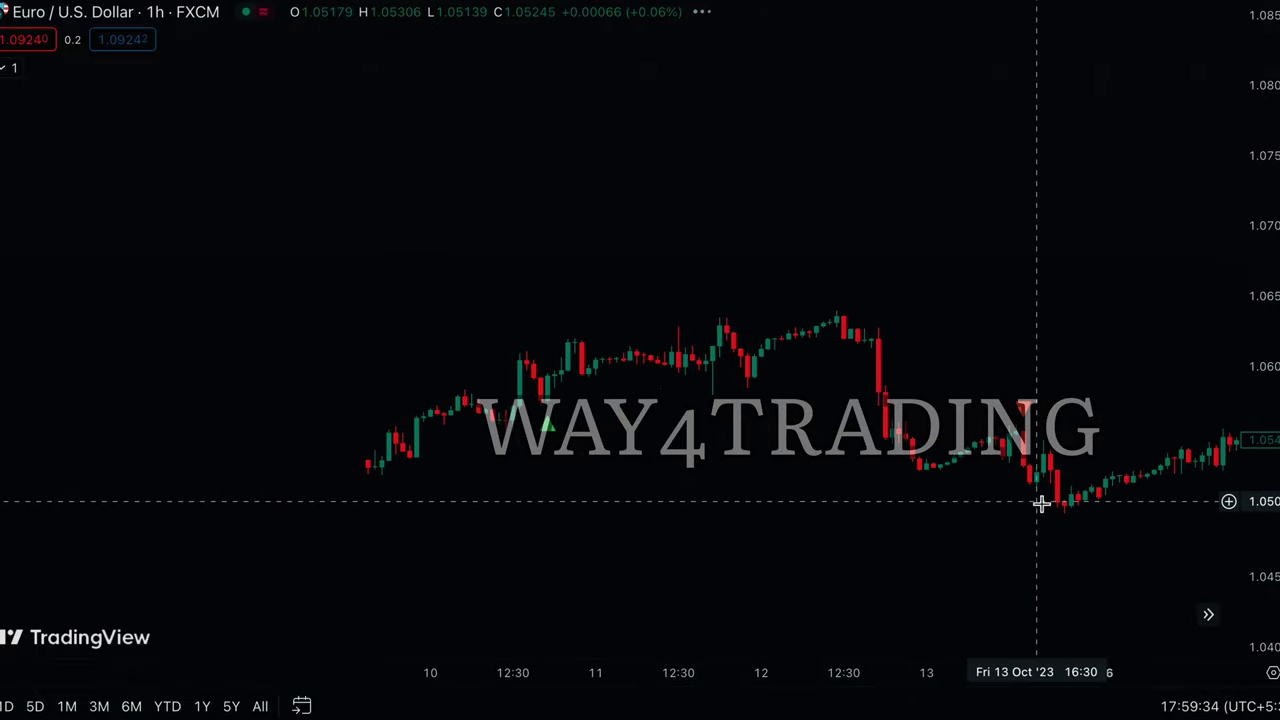
pyautogui.hscroll(-5, 383, 497)
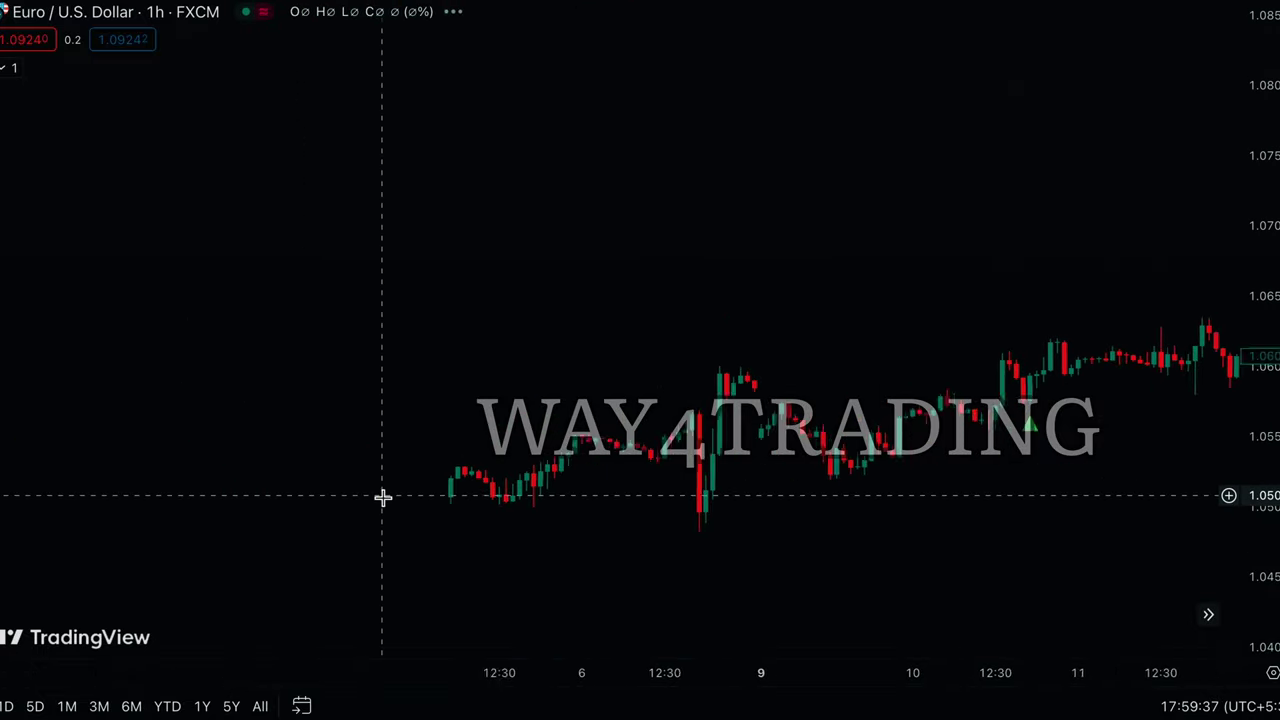
# Step: Switch the chart to the 5-minute timeframe and bring the most recent candles into view
pyautogui.click(140, 0)
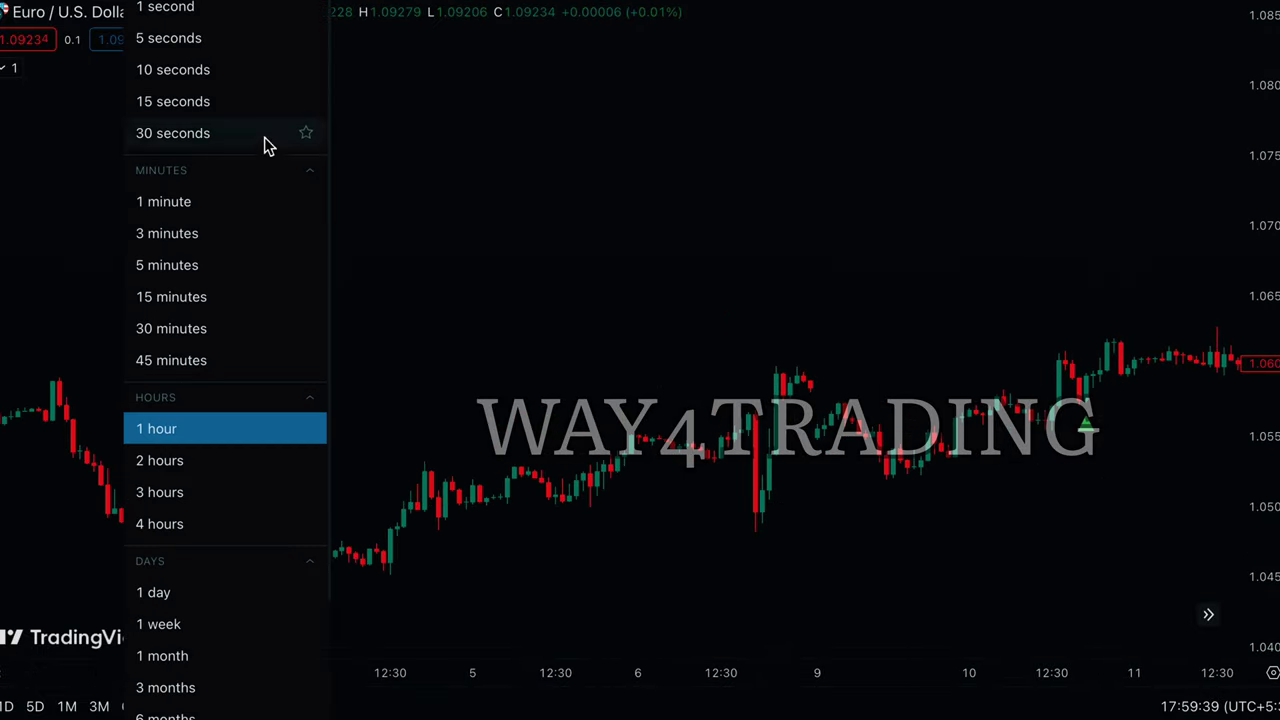
pyautogui.click(190, 270)
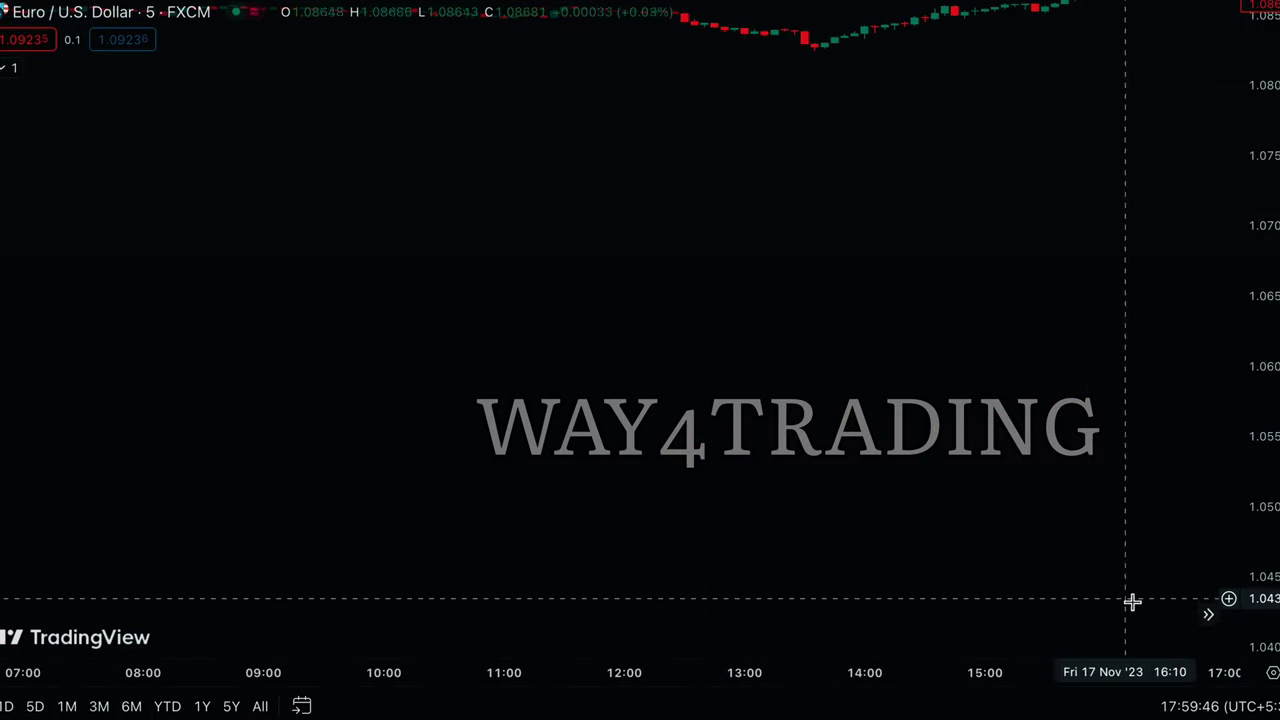
pyautogui.click(1209, 622)
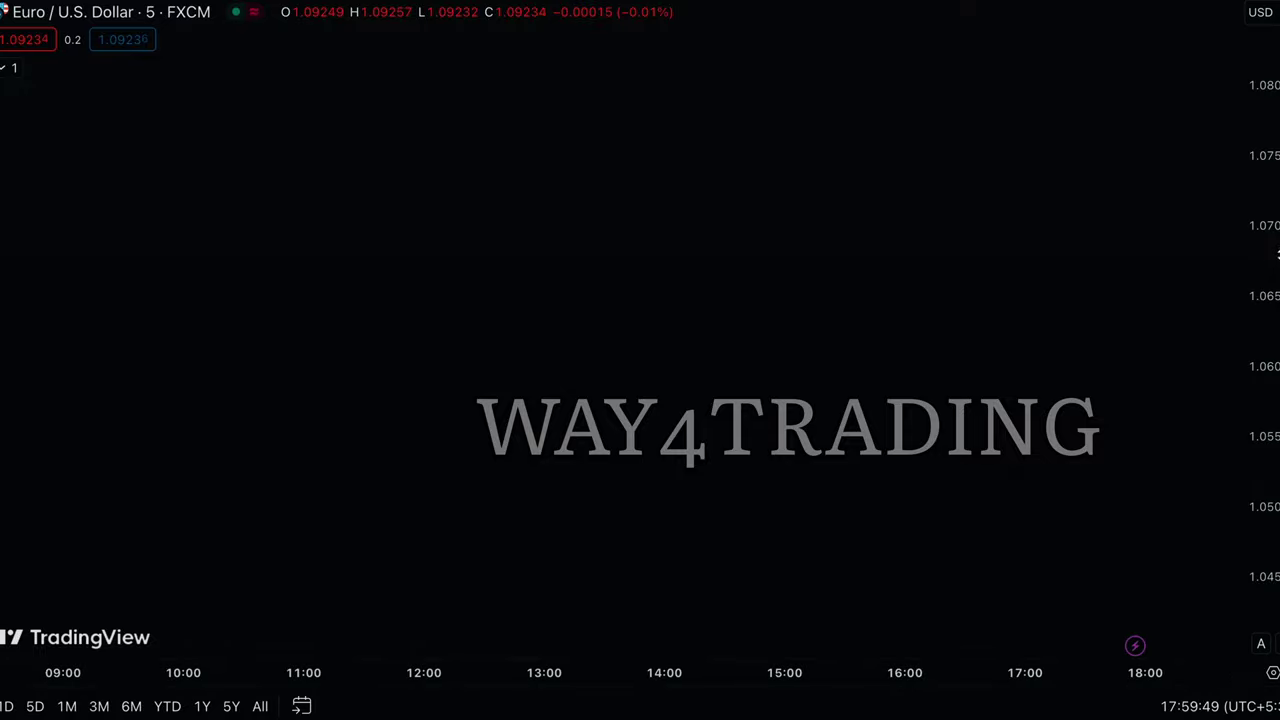
pyautogui.moveTo(1276, 107); pyautogui.dragTo(1274, 335)
pyautogui.moveTo(720, 263); pyautogui.dragTo(761, 680)
pyautogui.moveTo(1270, 360); pyautogui.dragTo(1263, 324)
pyautogui.moveTo(1273, 418); pyautogui.dragTo(1270, 73)
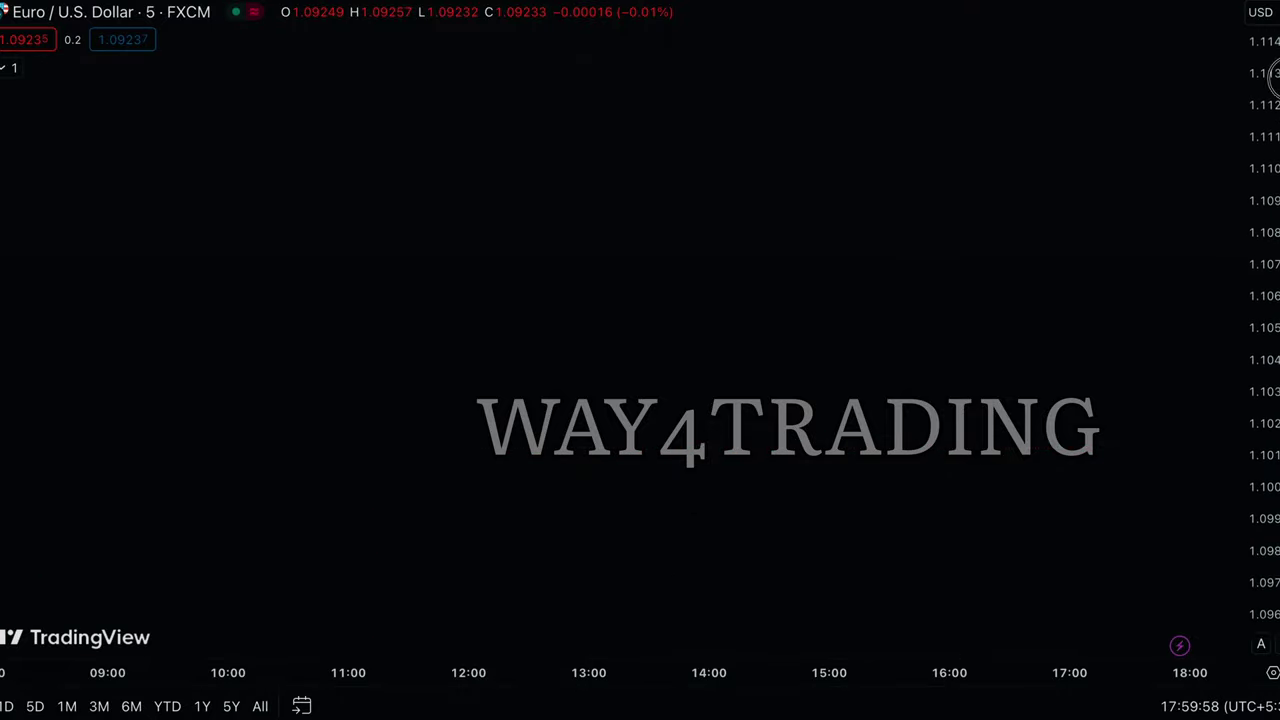
pyautogui.moveTo(816, 374); pyautogui.dragTo(833, 16)
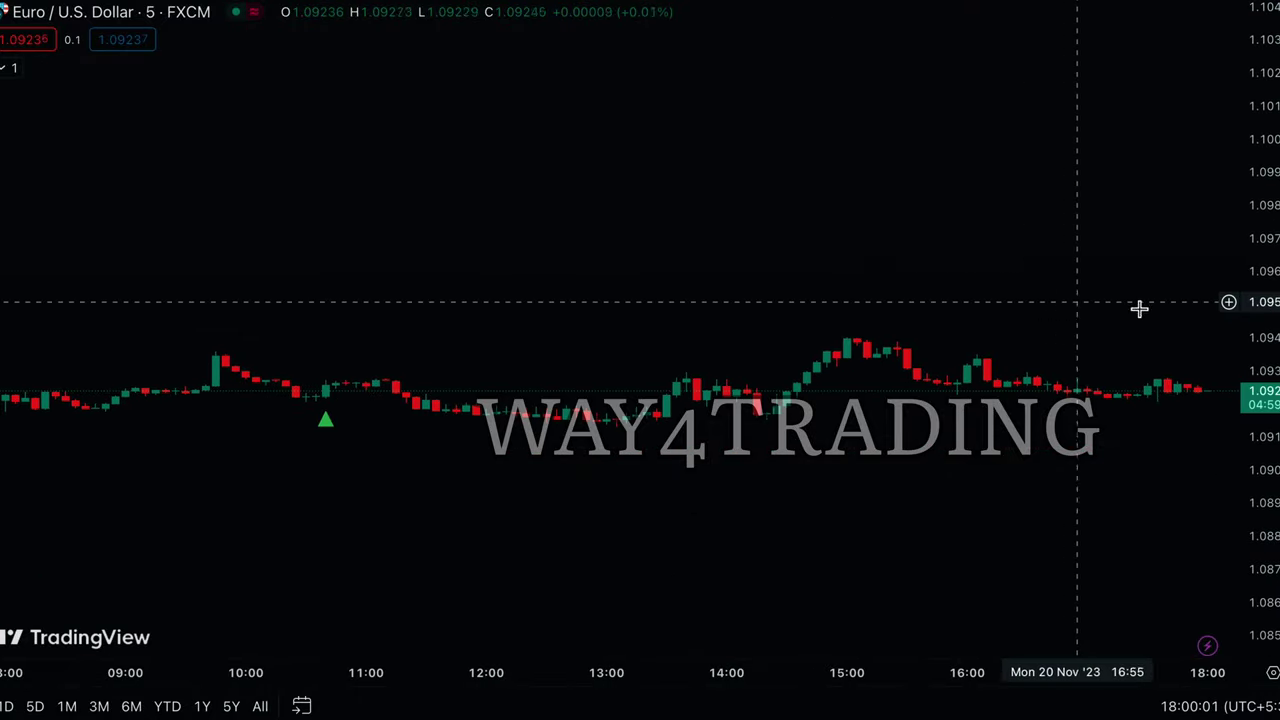
# Step: Examine the arrow signals on the 5-minute candles from 20 November back to the early hours of 17 November 2023
pyautogui.moveTo(1270, 340); pyautogui.dragTo(1270, 365)
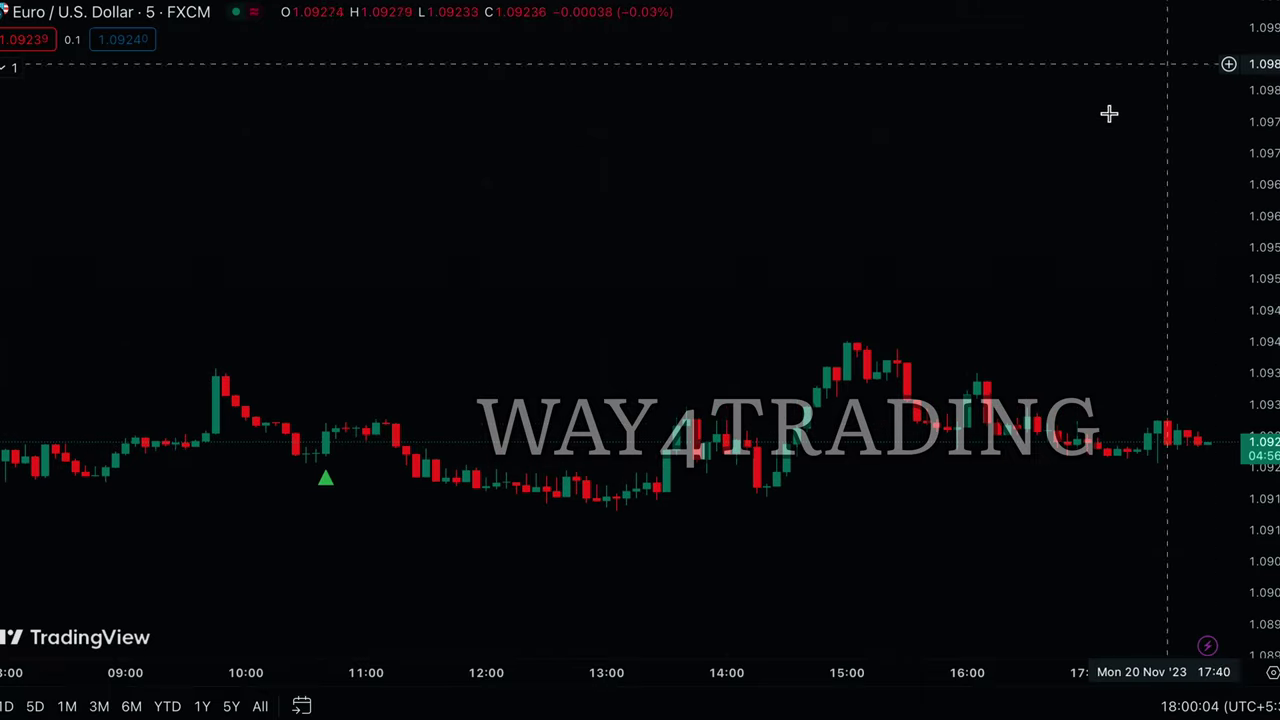
pyautogui.moveTo(746, 263); pyautogui.dragTo(770, 157)
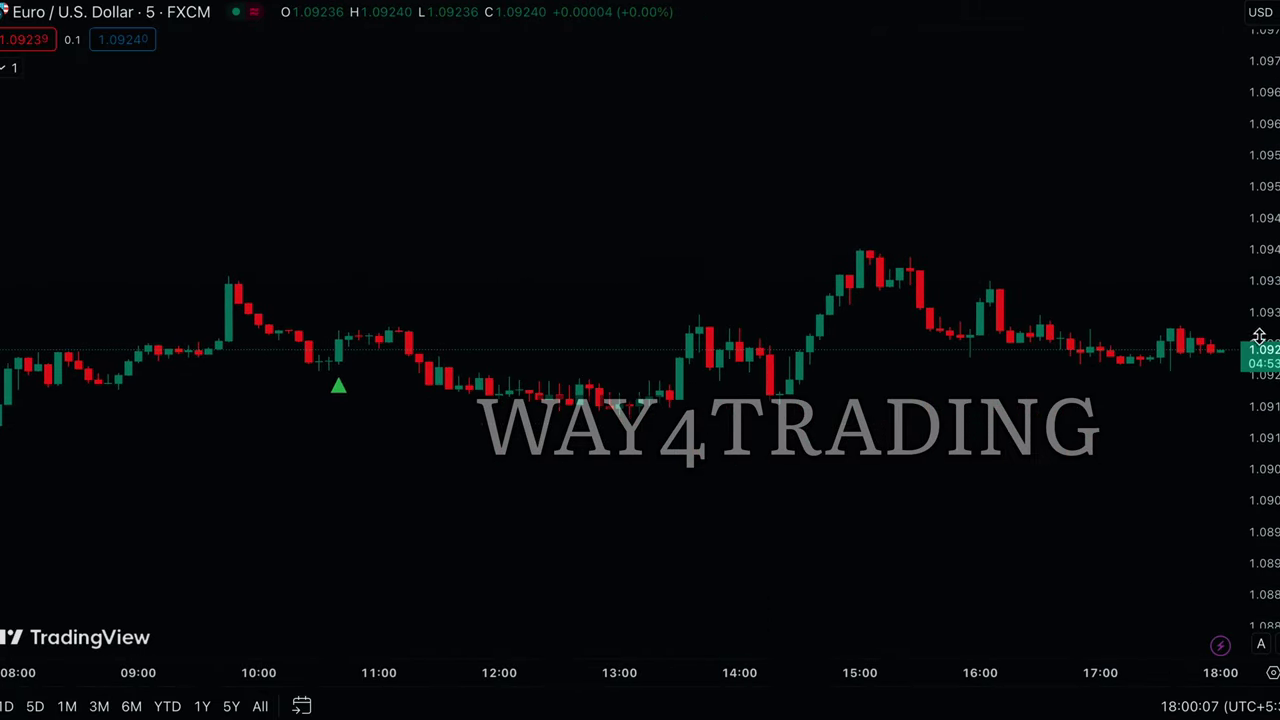
pyautogui.moveTo(1264, 322); pyautogui.dragTo(1260, 80)
pyautogui.moveTo(1272, 278); pyautogui.dragTo(1275, 104)
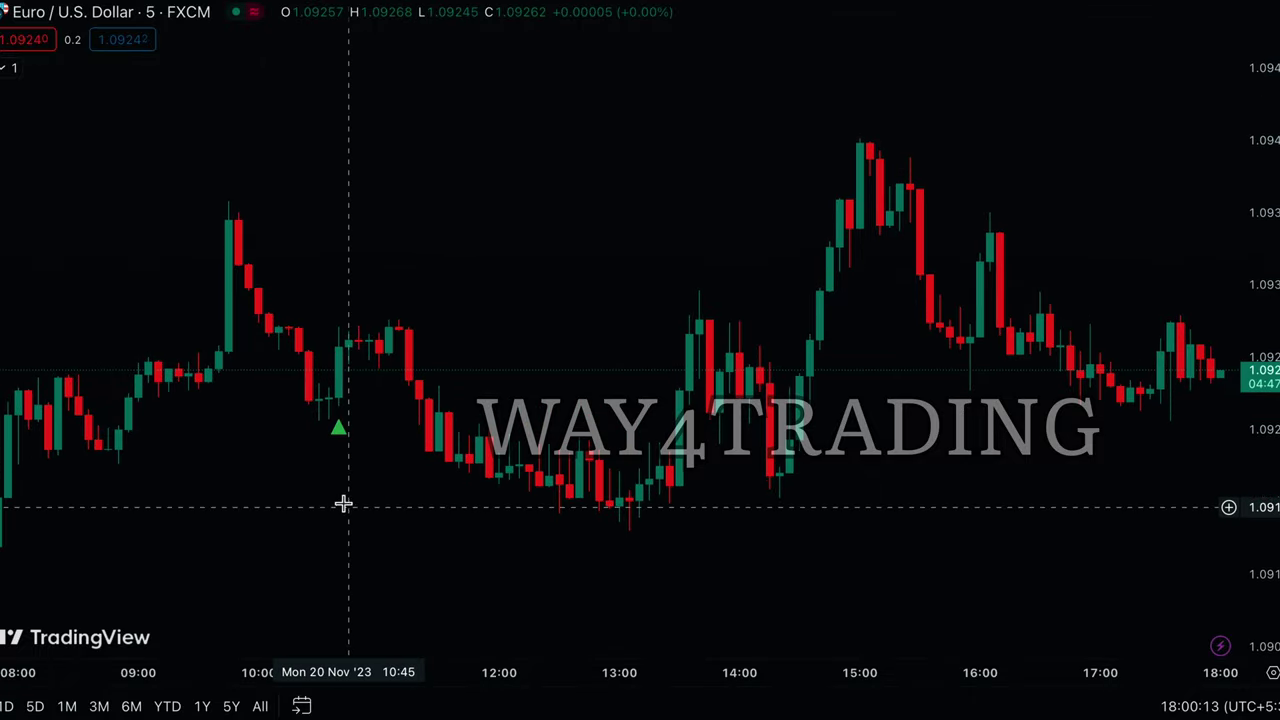
pyautogui.hscroll(-10, 380, 438)
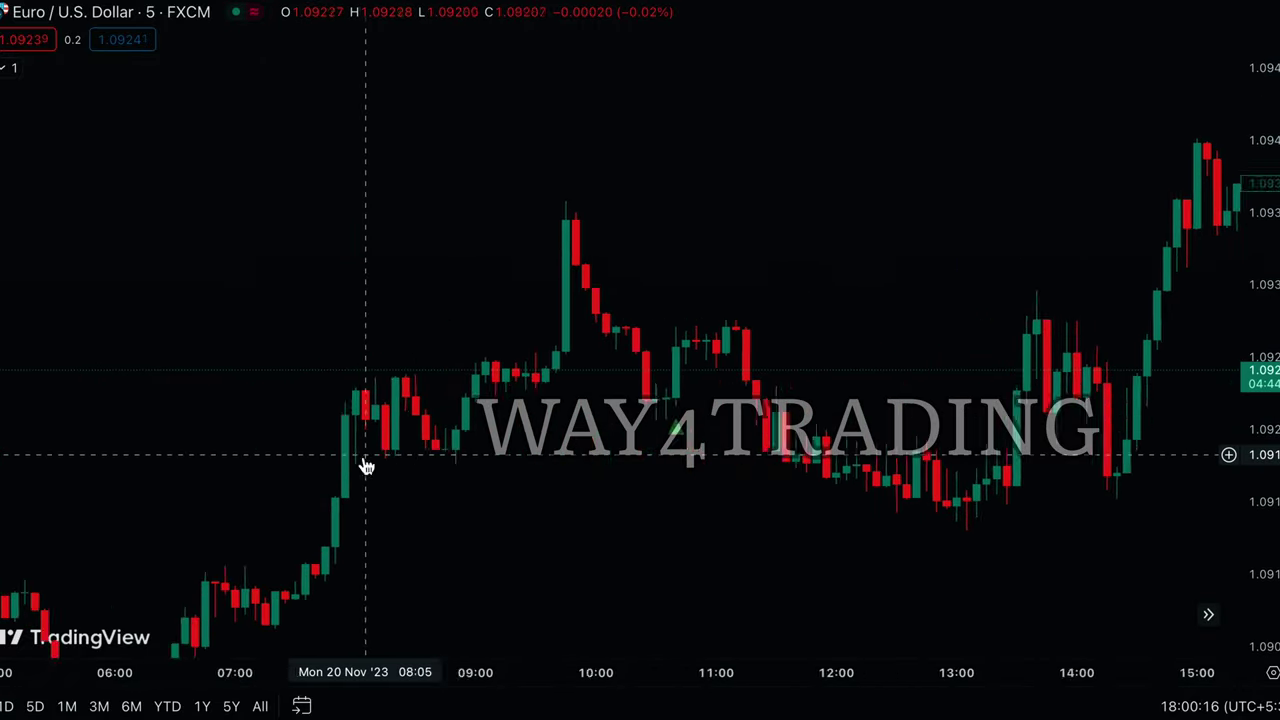
pyautogui.moveTo(717, 520); pyautogui.dragTo(866, 166)
pyautogui.moveTo(346, 546); pyautogui.dragTo(1154, 189)
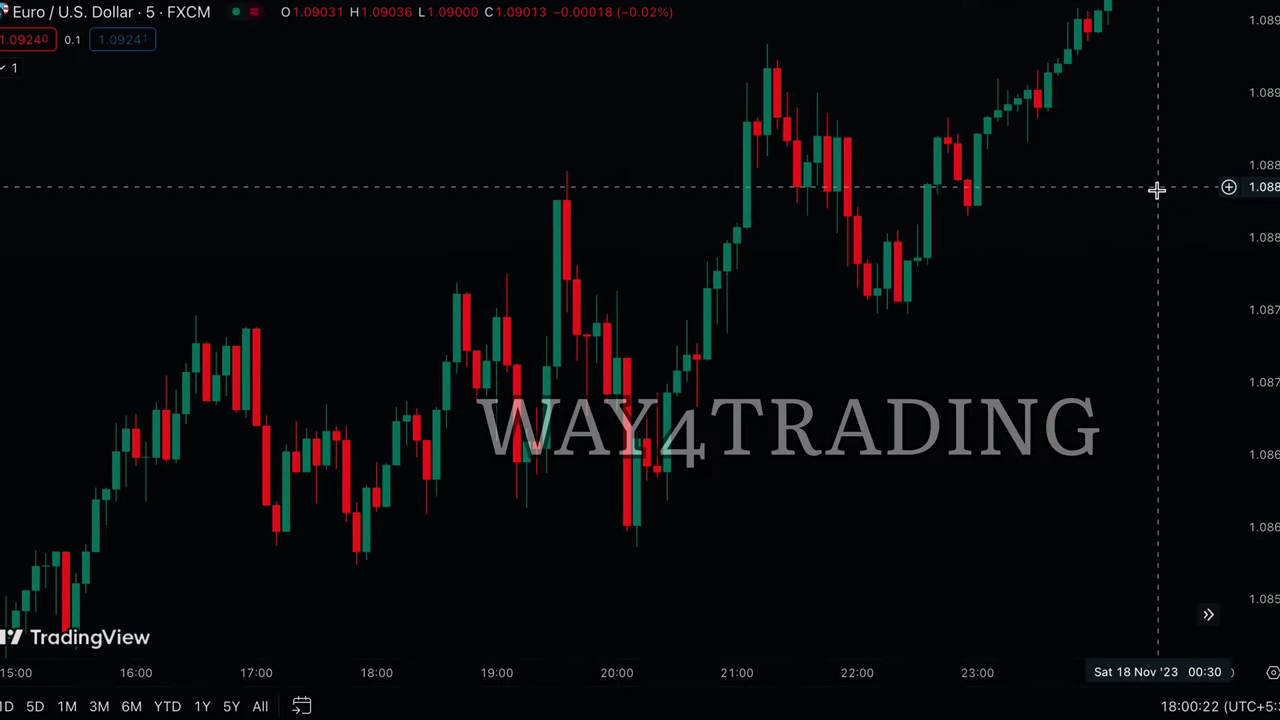
pyautogui.moveTo(443, 563); pyautogui.dragTo(940, 259)
pyautogui.moveTo(600, 440); pyautogui.dragTo(1129, 388)
pyautogui.moveTo(800, 410); pyautogui.dragTo(1275, 400)
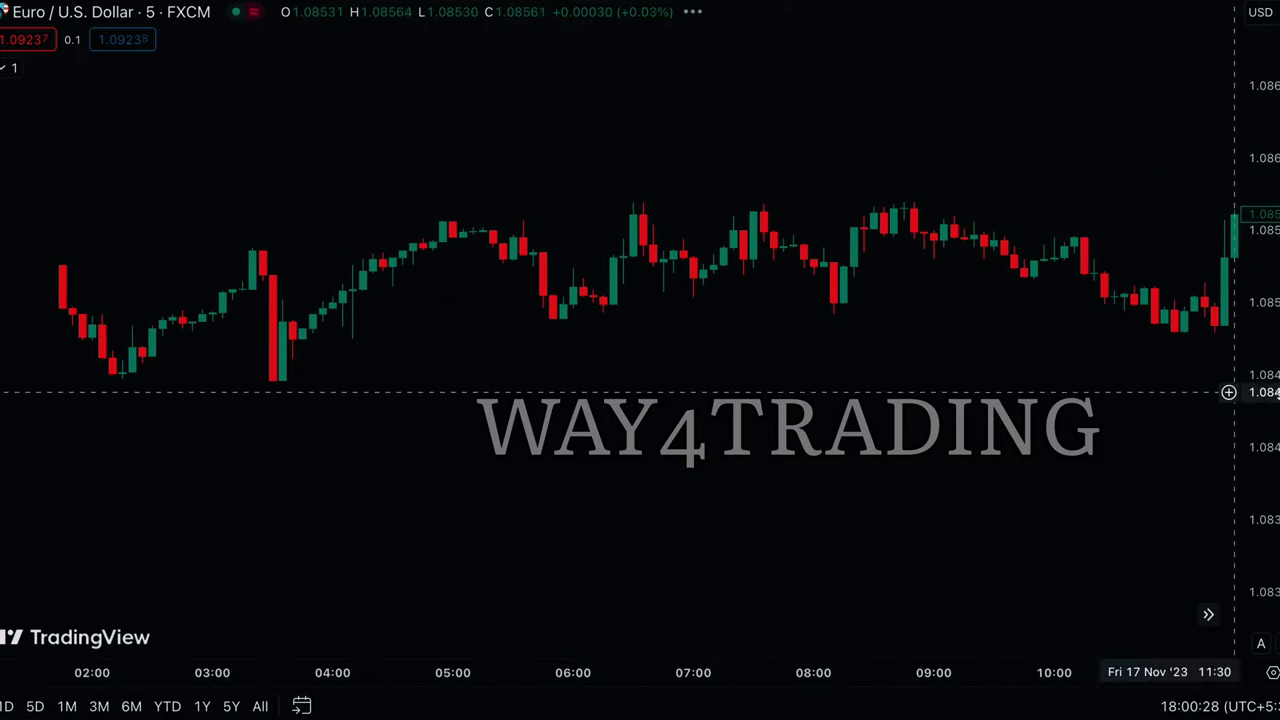
# Step: Switch the chart to the 1-minute timeframe and bring the most recent candles into view
pyautogui.click(140, 0)
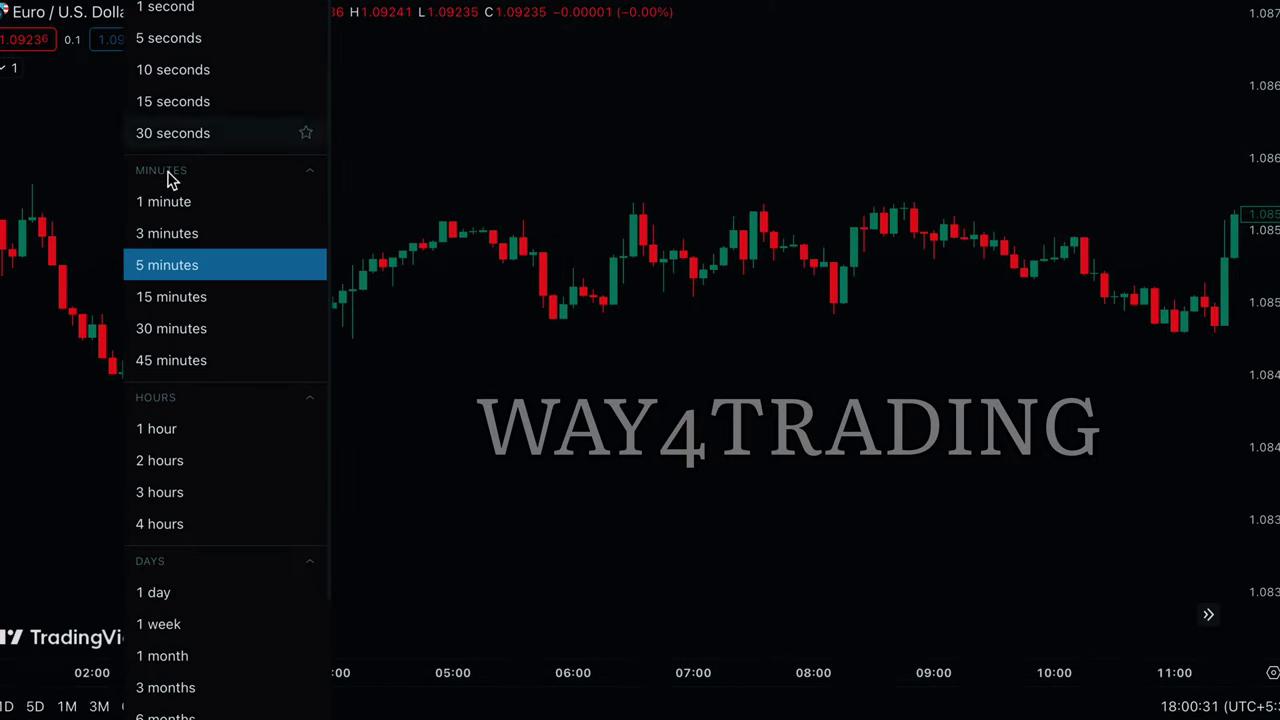
pyautogui.click(176, 210)
pyautogui.moveTo(553, 628)
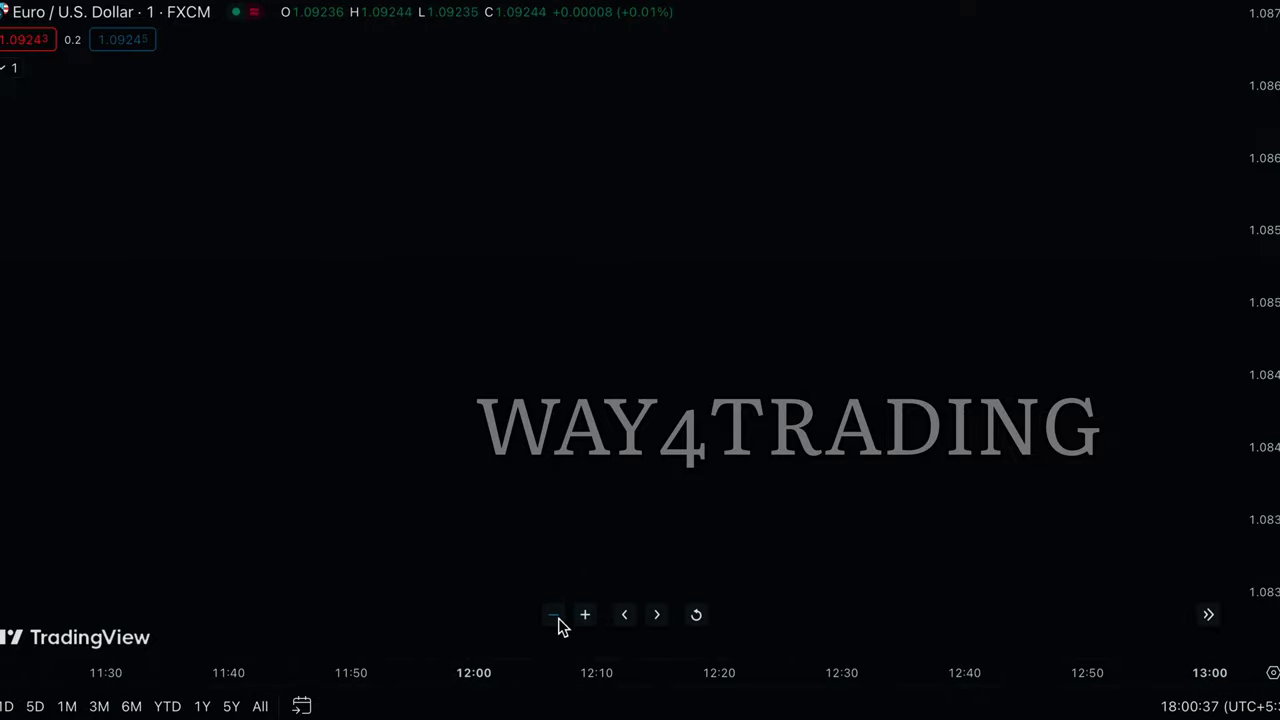
pyautogui.click(556, 618)
pyautogui.click(556, 618)
pyautogui.click(556, 618)
pyautogui.click(556, 618)
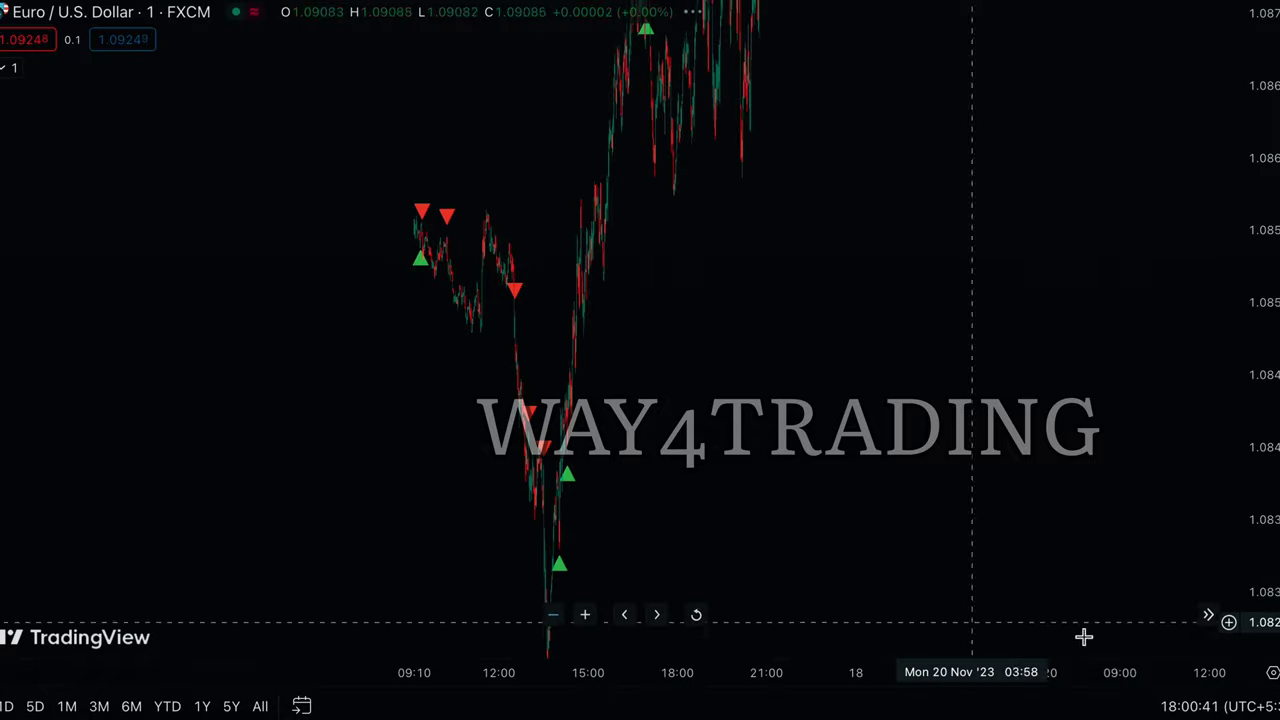
pyautogui.click(1208, 614)
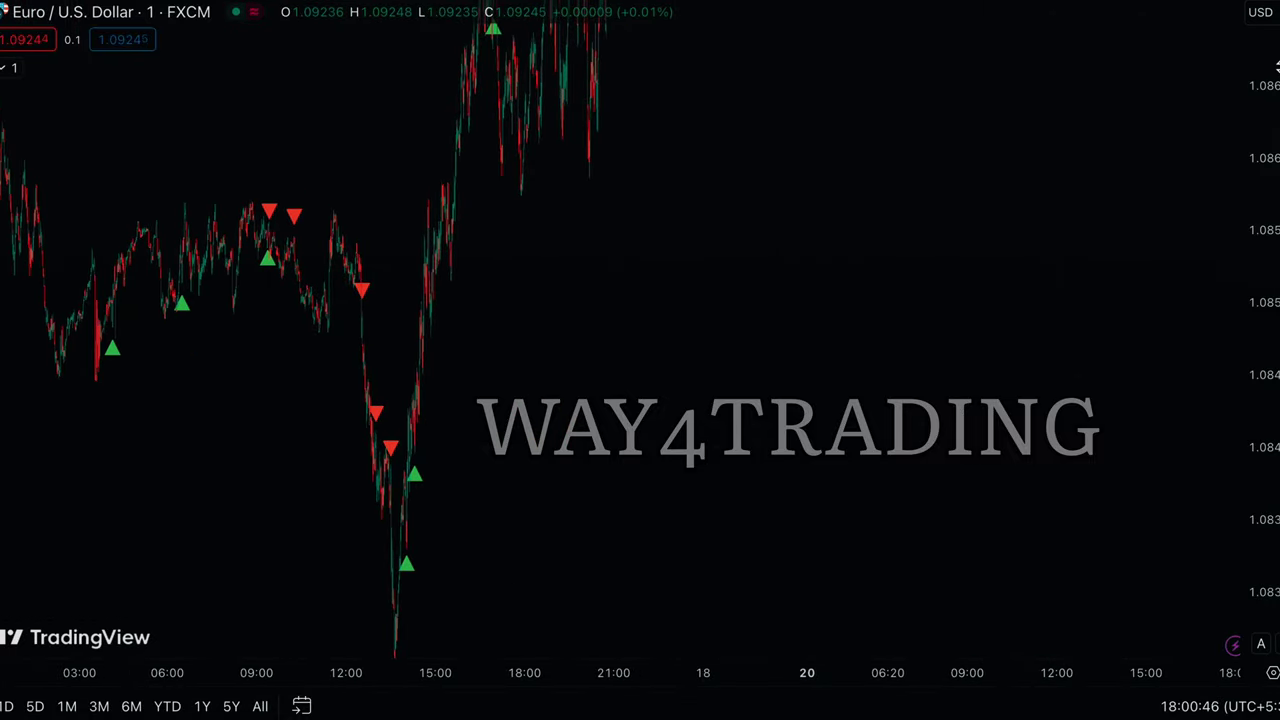
pyautogui.moveTo(777, 180); pyautogui.dragTo(510, 497)
pyautogui.moveTo(1266, 202); pyautogui.dragTo(1268, 58)
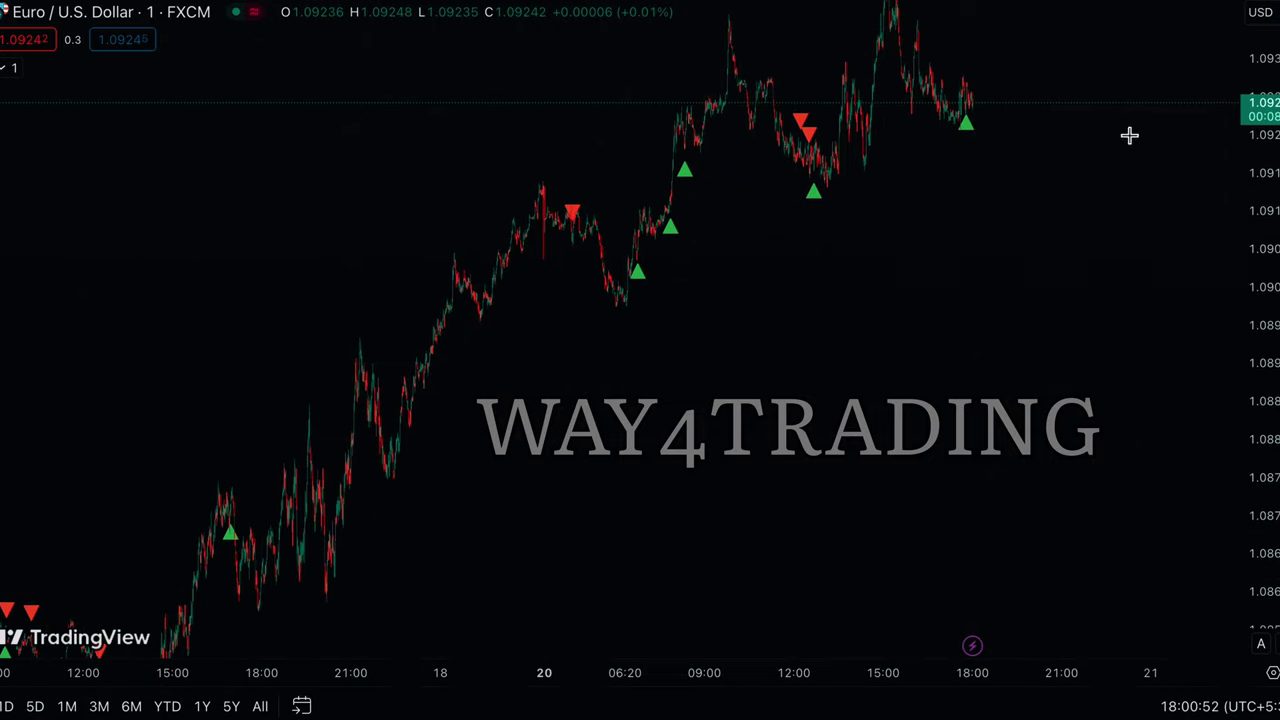
# Step: Examine the latest arrow signals on the 1-minute candles of 20 November 2023 at closer range
pyautogui.moveTo(894, 177); pyautogui.dragTo(477, 463)
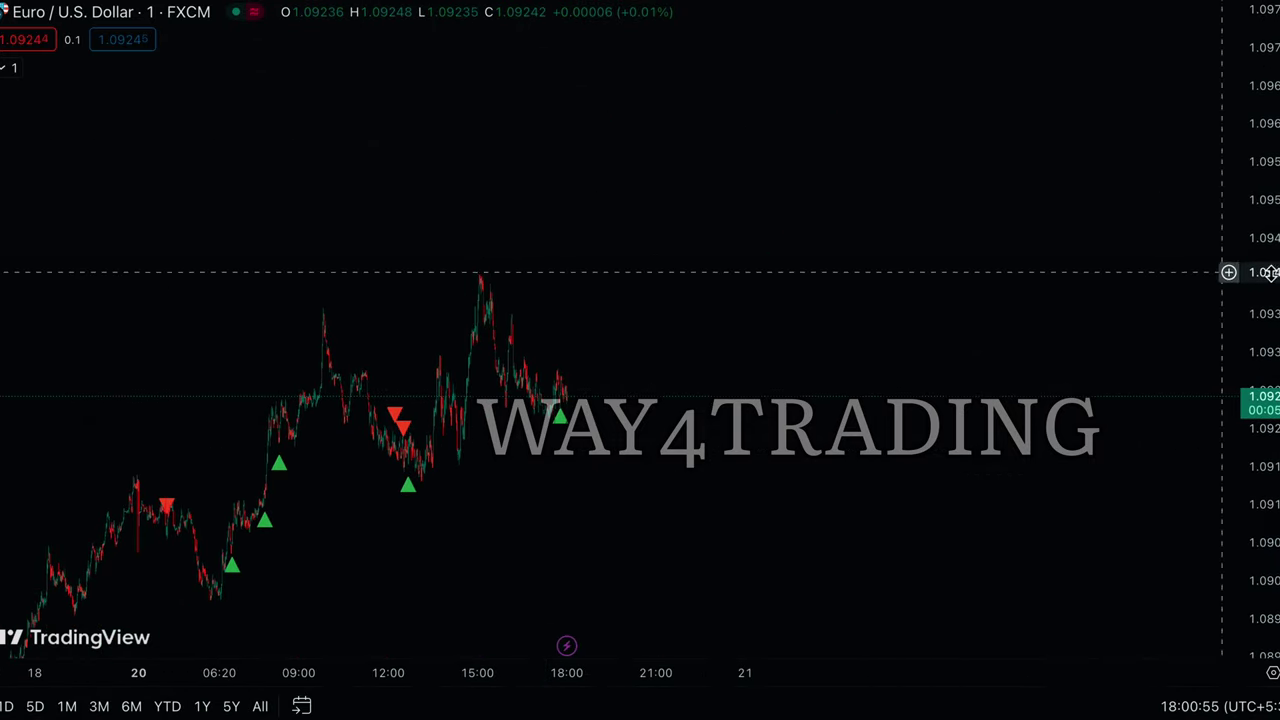
pyautogui.moveTo(1270, 270); pyautogui.dragTo(1268, 240)
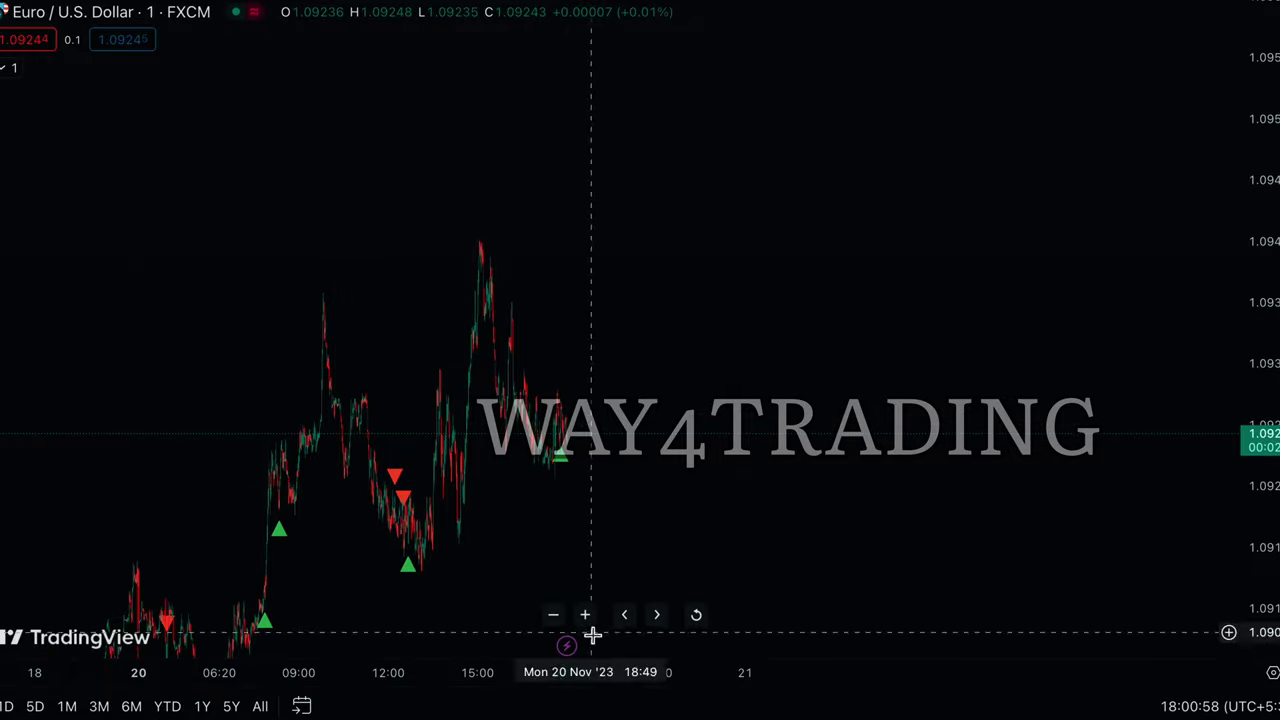
pyautogui.click(586, 614)
pyautogui.moveTo(297, 494); pyautogui.dragTo(711, 517)
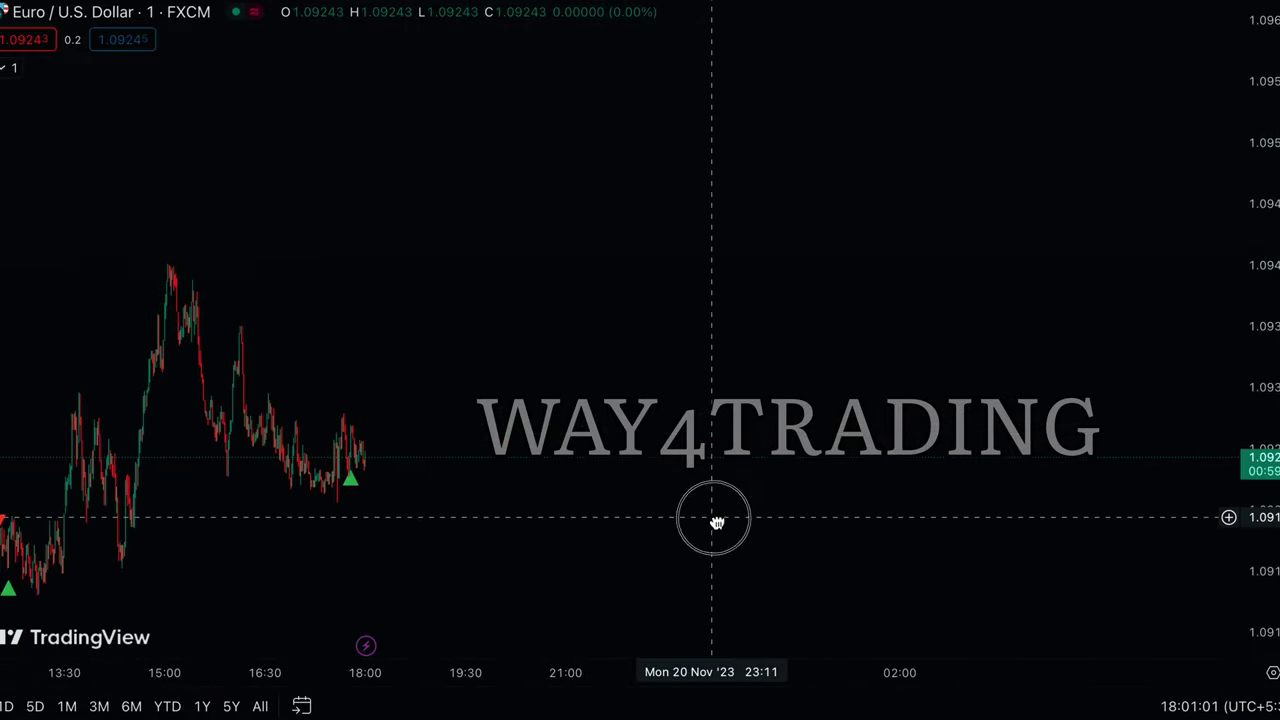
pyautogui.click(588, 616)
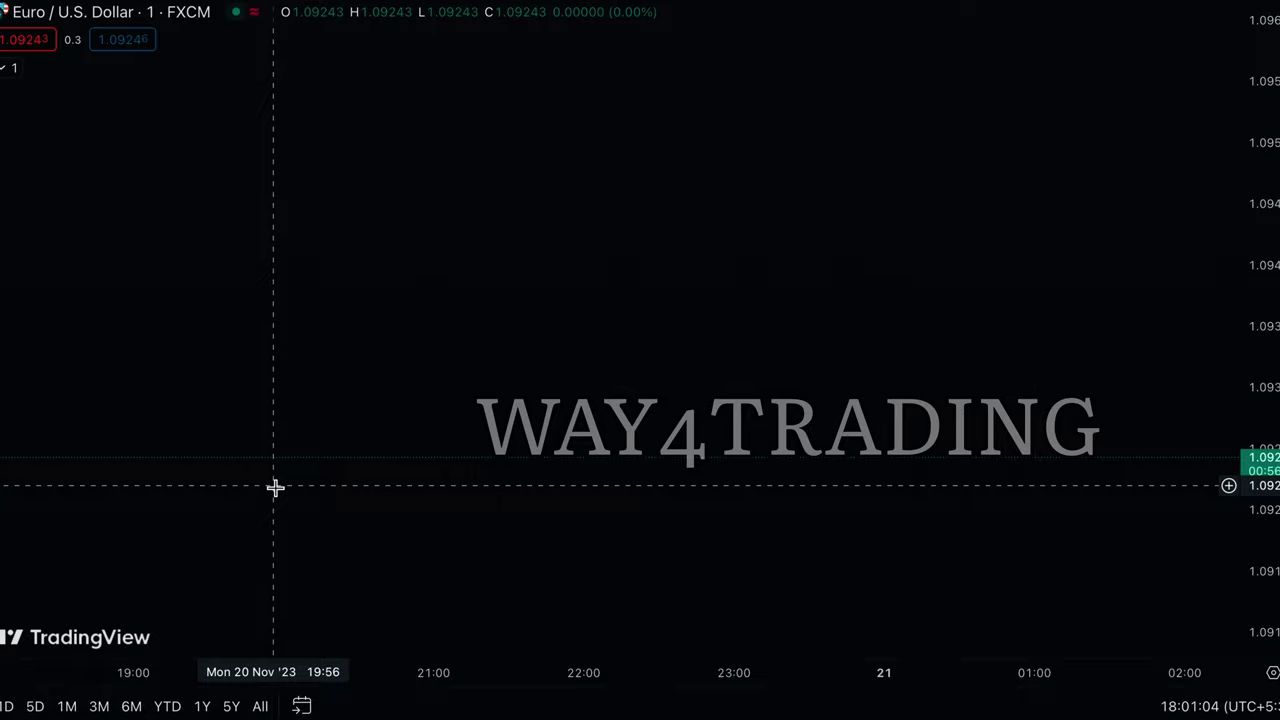
pyautogui.moveTo(274, 489); pyautogui.dragTo(823, 480)
pyautogui.click(583, 615)
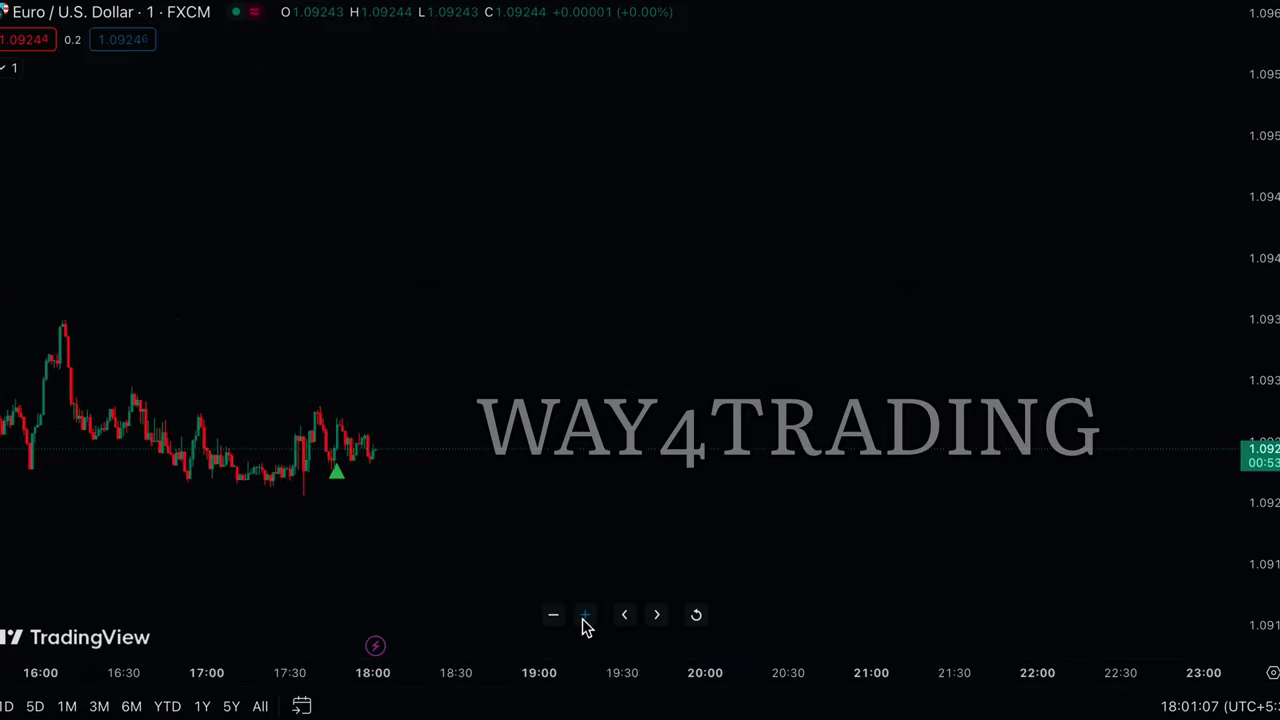
pyautogui.moveTo(263, 520); pyautogui.dragTo(896, 449)
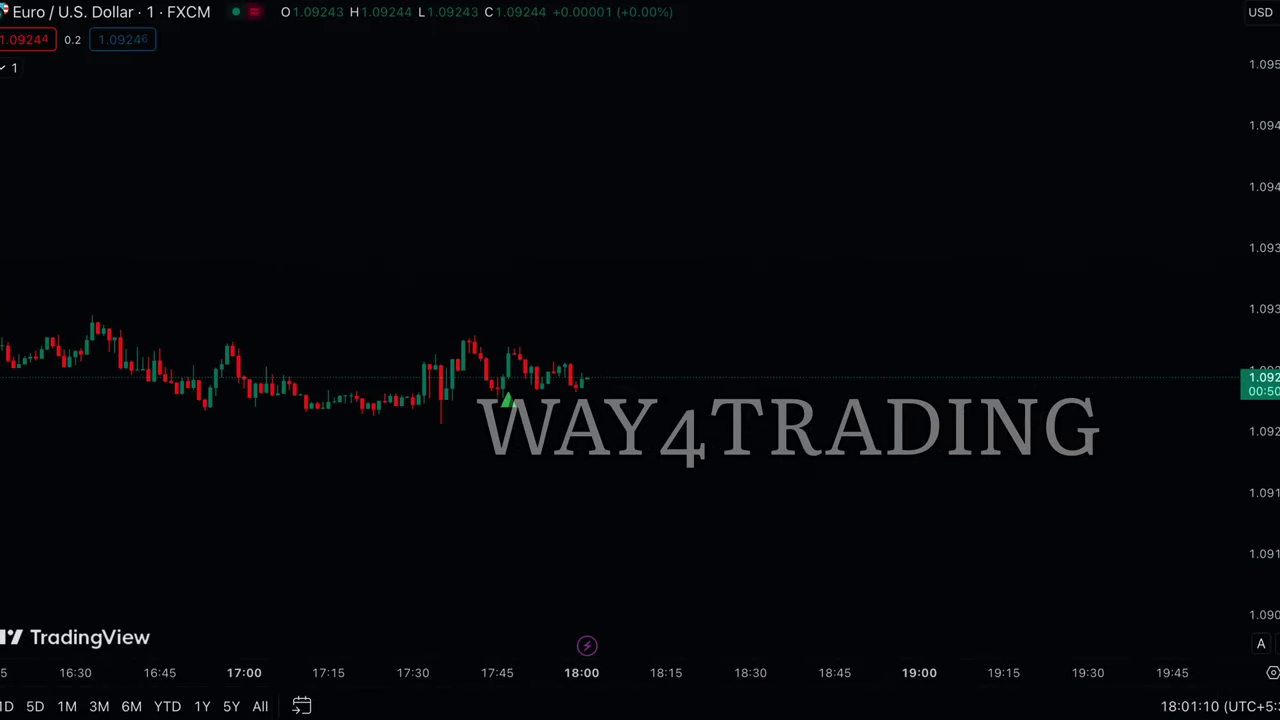
pyautogui.moveTo(1268, 296); pyautogui.dragTo(1272, 8)
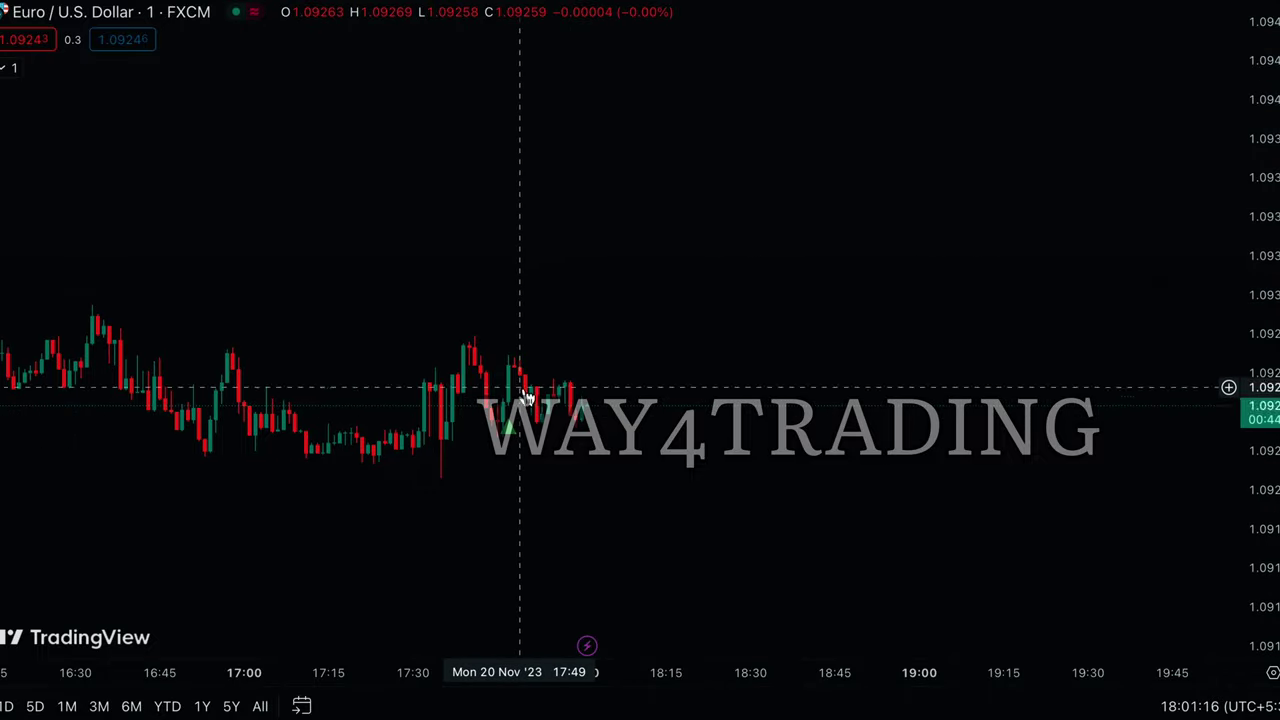
# Step: Examine the arrow signals on older 1-minute candles, going back from the afternoon of 20 November to the evening of 17 November 2023
pyautogui.moveTo(294, 457); pyautogui.dragTo(1264, 477)
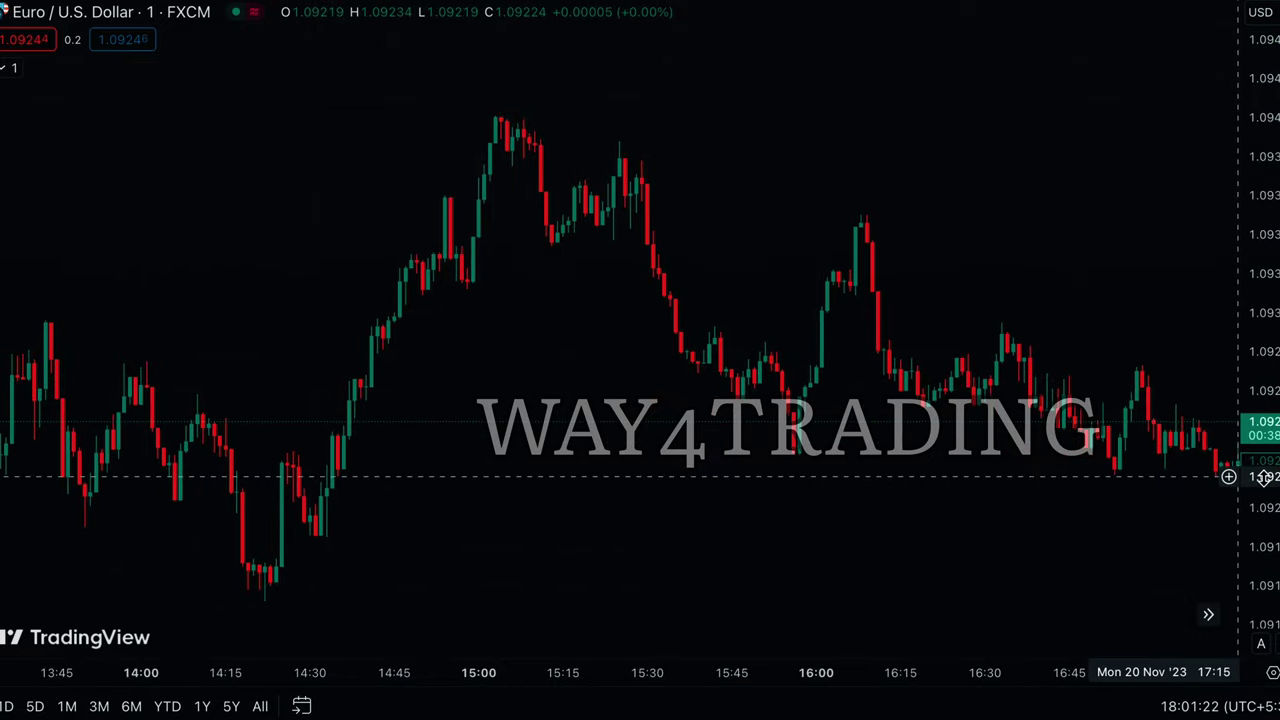
pyautogui.moveTo(491, 428); pyautogui.dragTo(1270, 330)
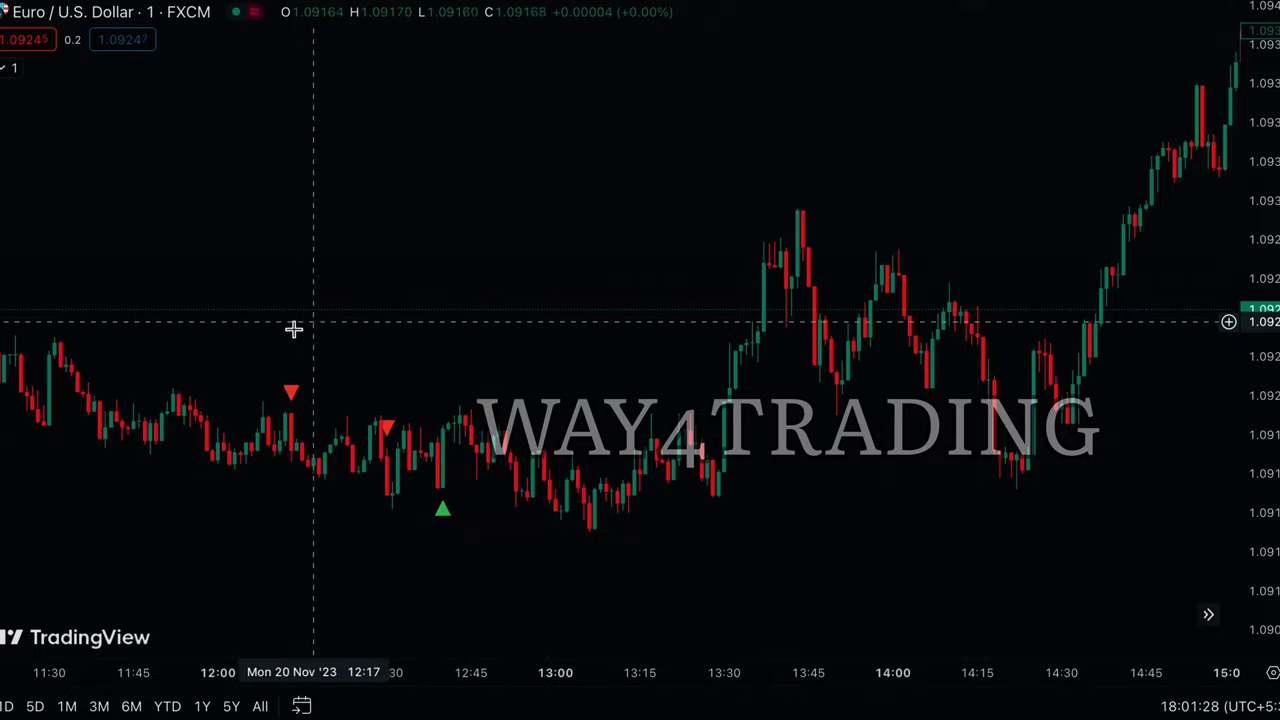
pyautogui.moveTo(297, 481); pyautogui.dragTo(1140, 415)
pyautogui.moveTo(421, 424); pyautogui.dragTo(1149, 502)
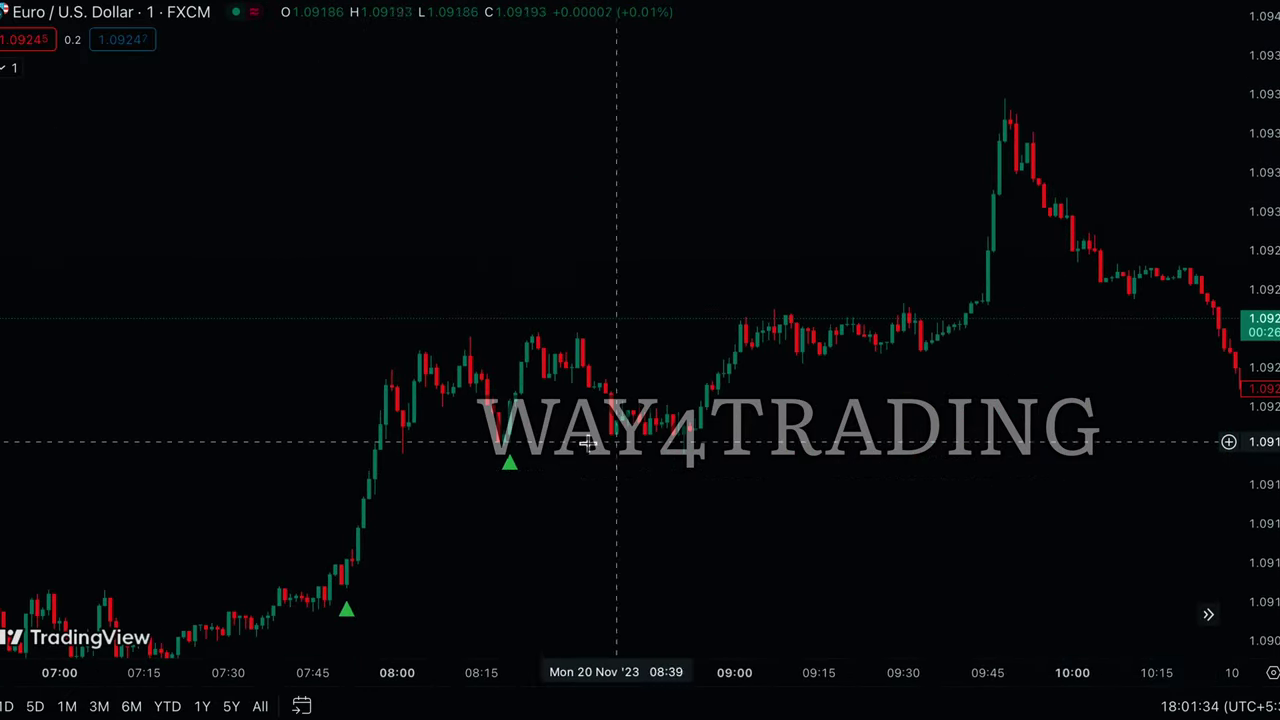
pyautogui.moveTo(495, 467); pyautogui.dragTo(737, 463)
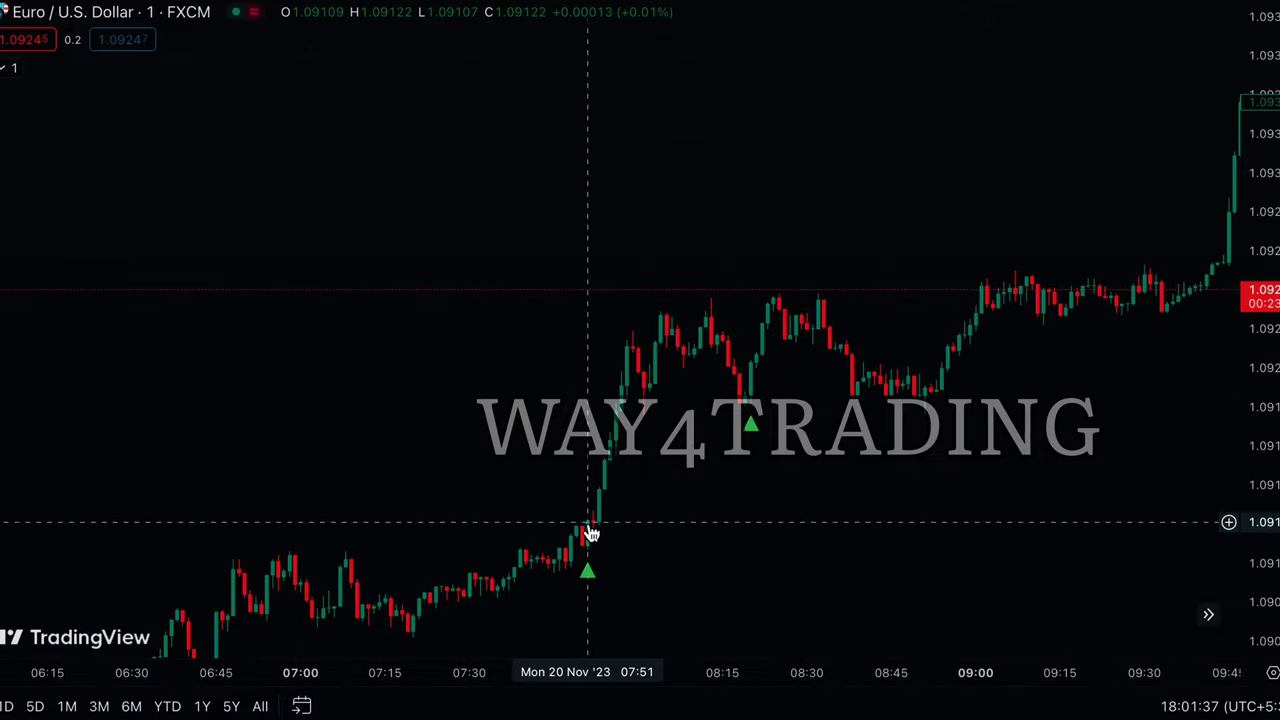
pyautogui.moveTo(520, 416); pyautogui.dragTo(986, 80)
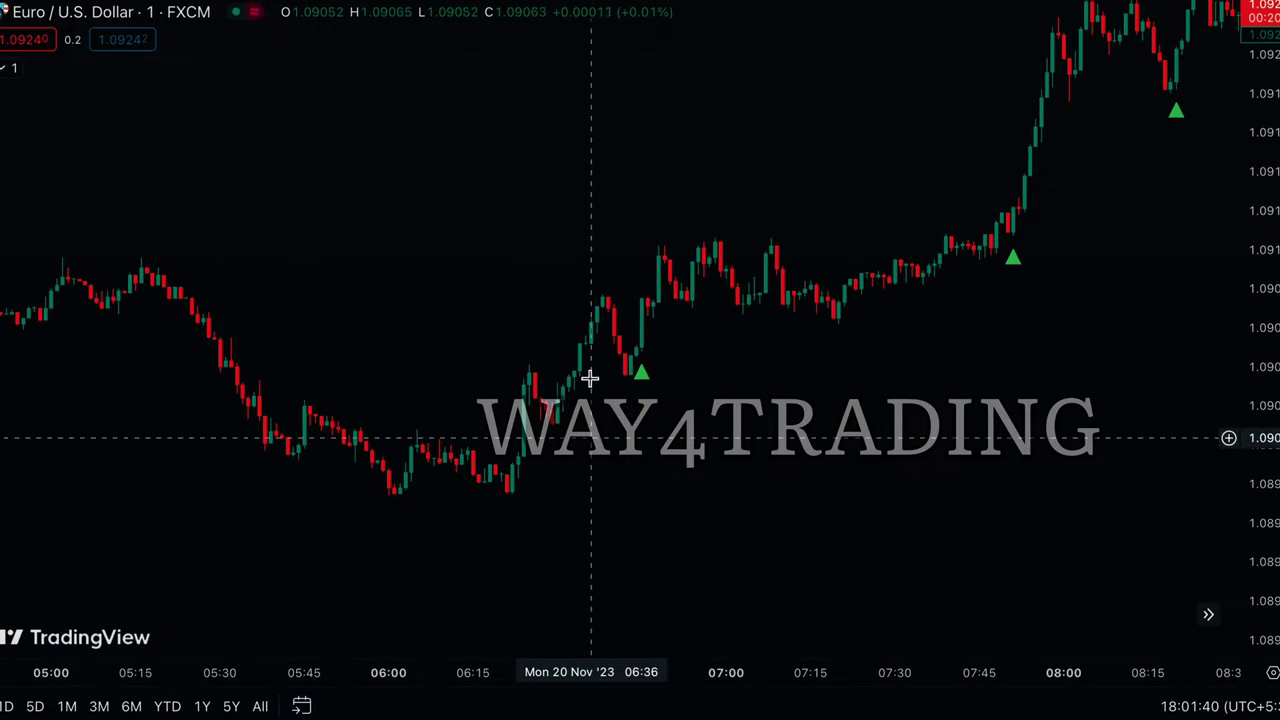
pyautogui.moveTo(411, 543); pyautogui.dragTo(1215, 505)
pyautogui.moveTo(403, 430); pyautogui.dragTo(1123, 409)
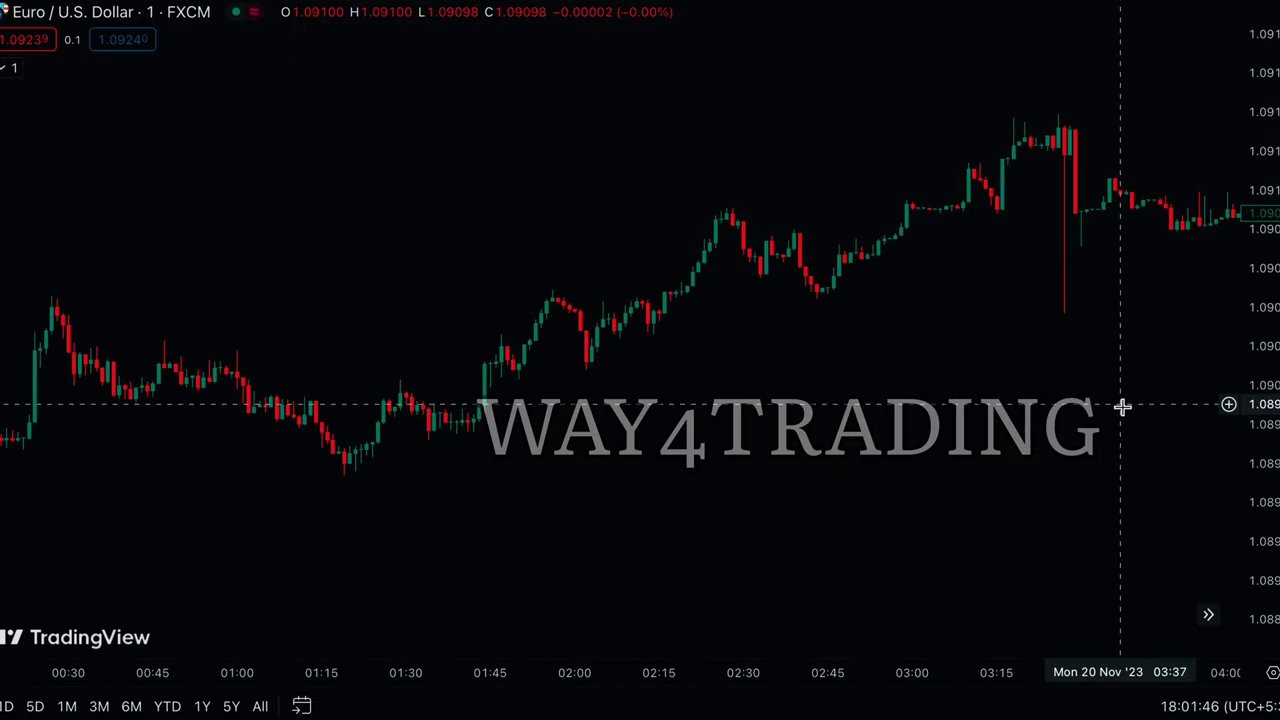
pyautogui.moveTo(131, 480); pyautogui.dragTo(914, 457)
pyautogui.moveTo(573, 548); pyautogui.dragTo(766, 166)
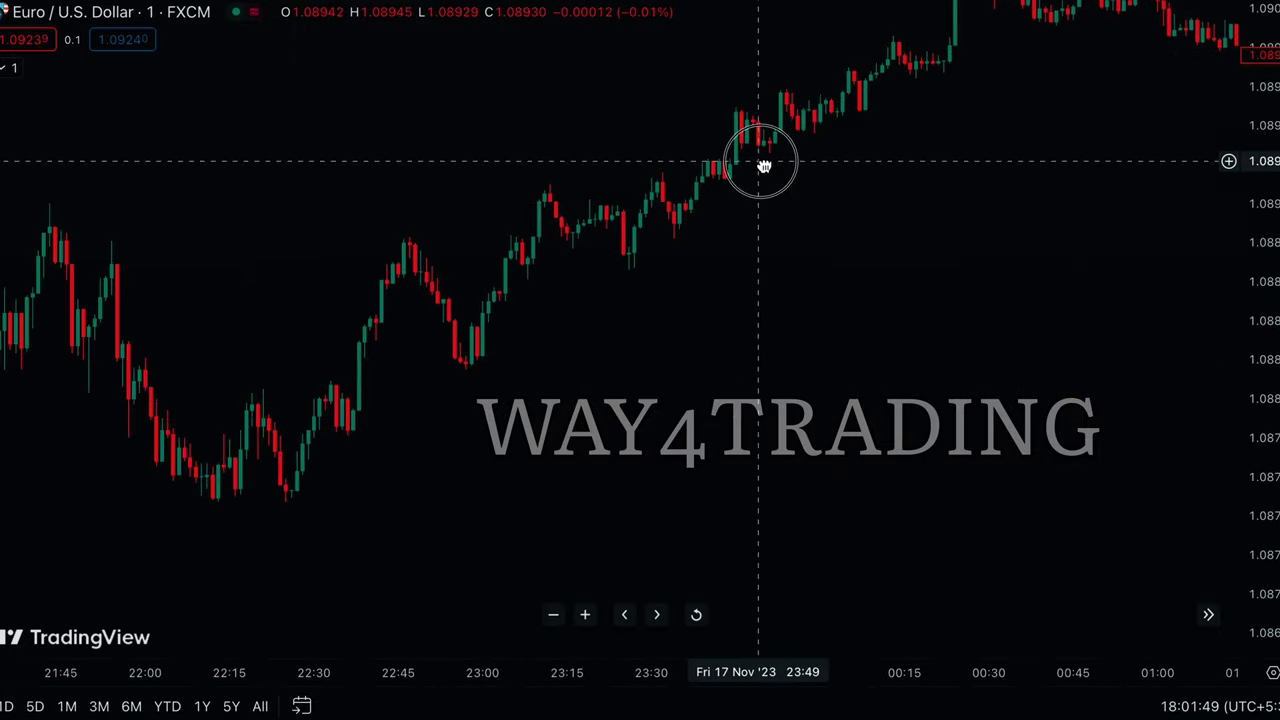